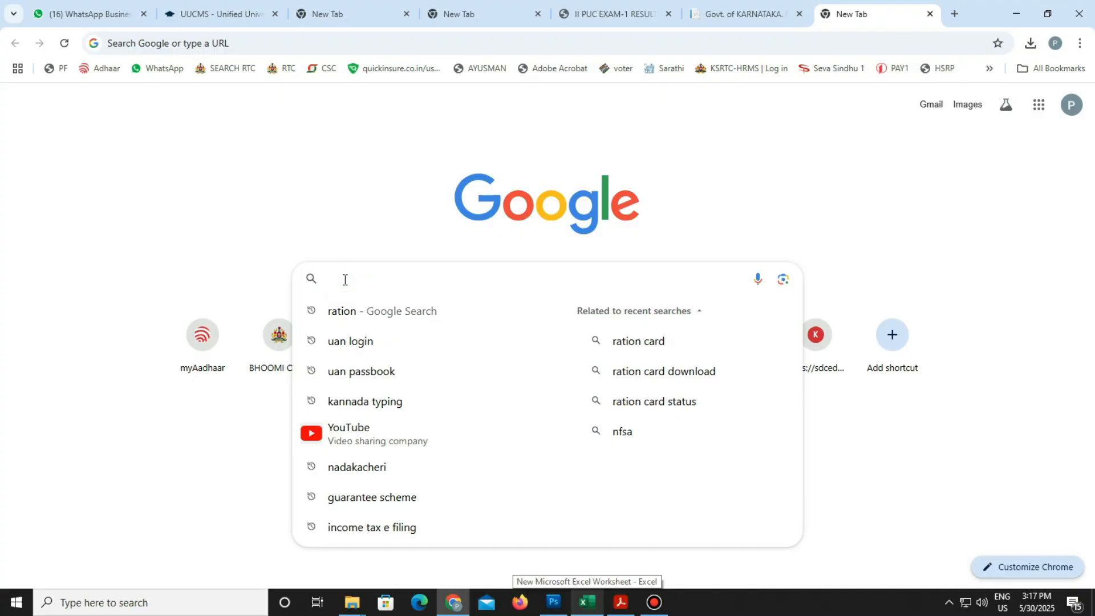
Search Google for 'UUCMS'
type("UUCMS")
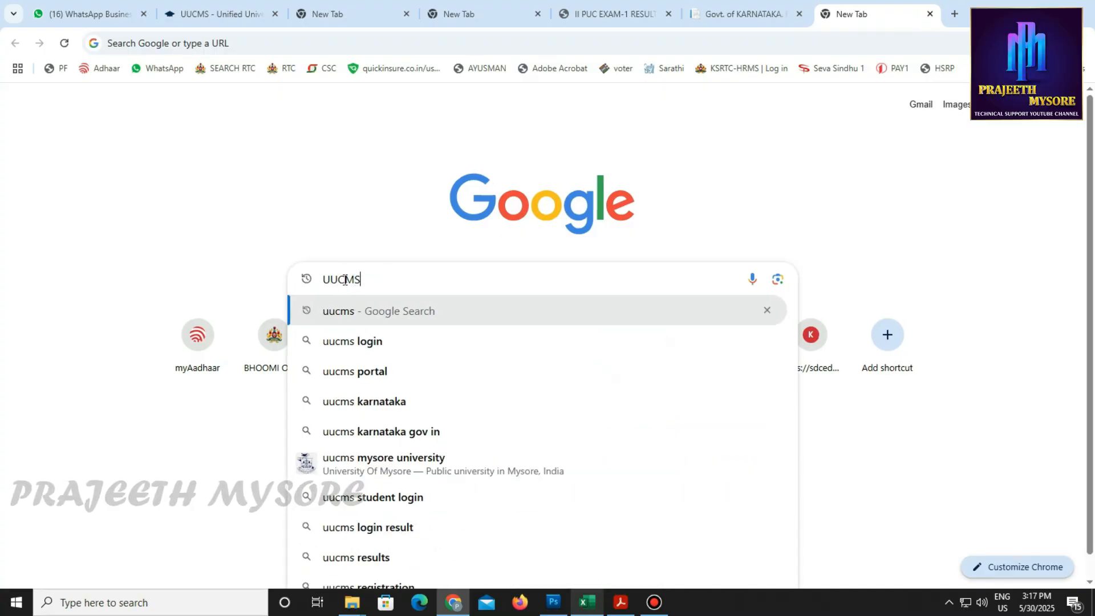
key("Return")
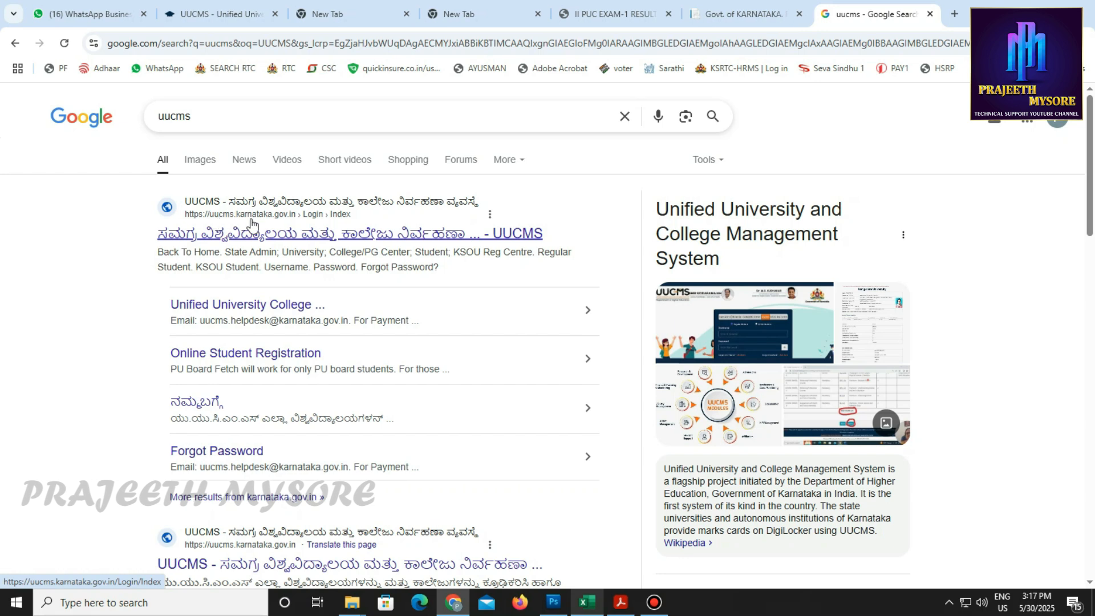
Open the UUCMS portal's student login page and select its username and password fields
left_click(283, 241)
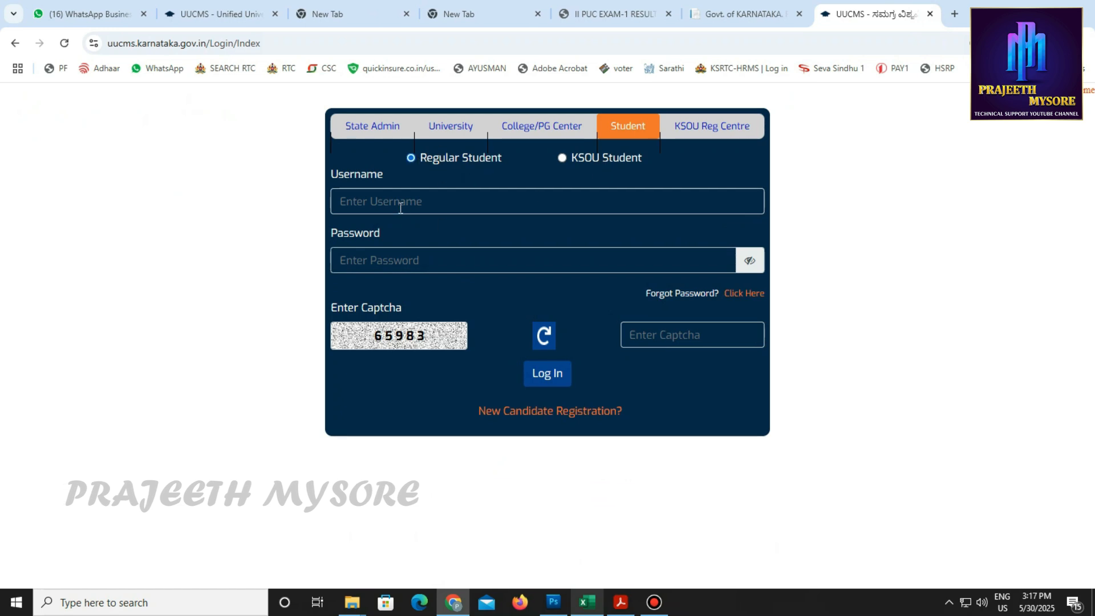
left_click(381, 205)
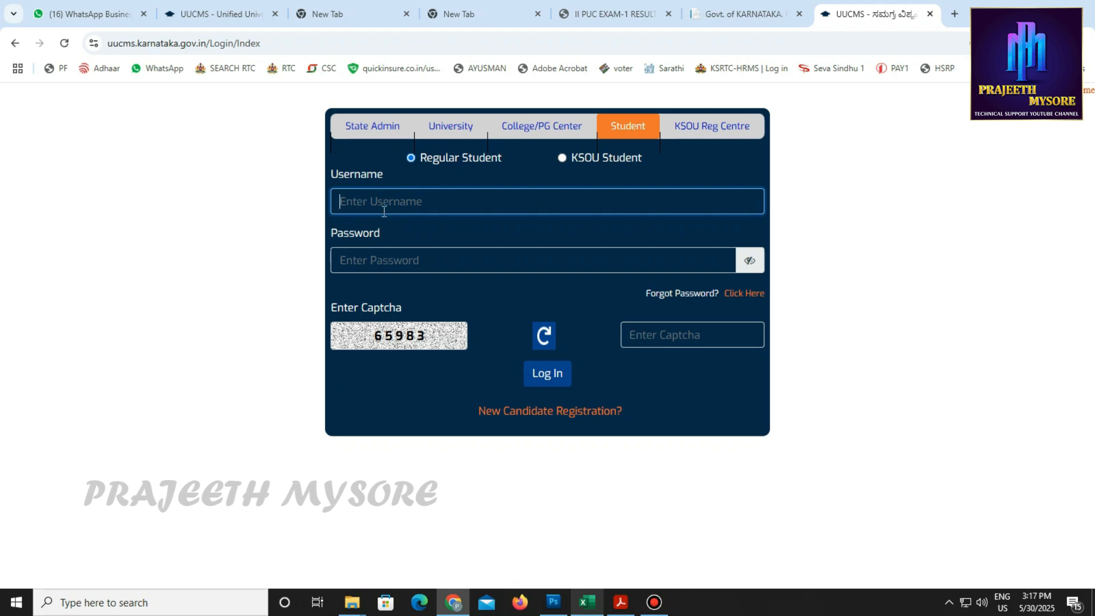
left_click(358, 260)
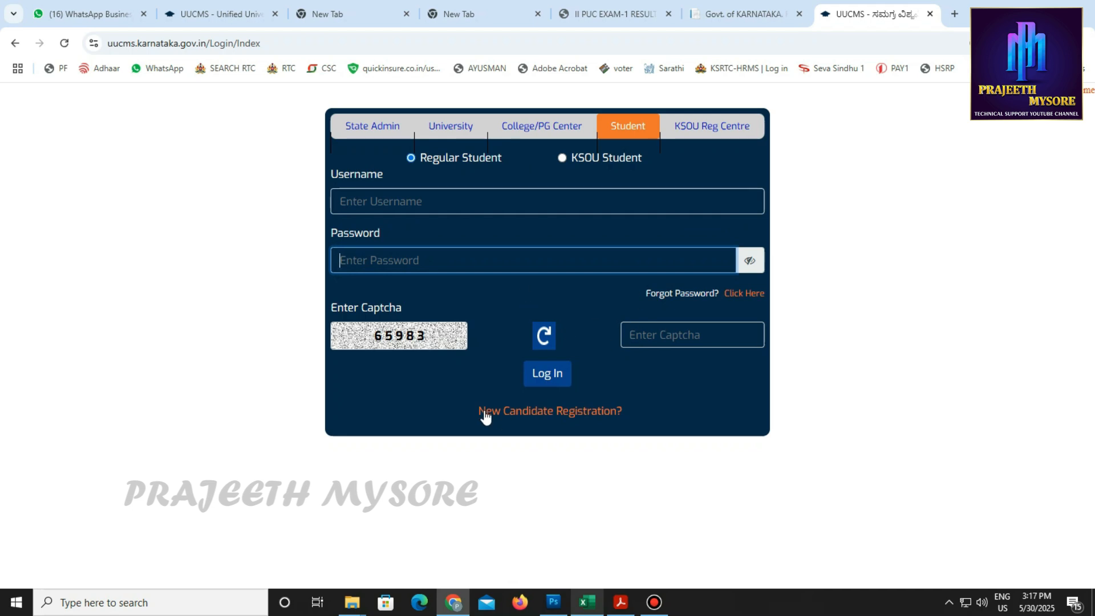
Start a New Candidate Registration and bring up the Program Level choices
left_click(579, 419)
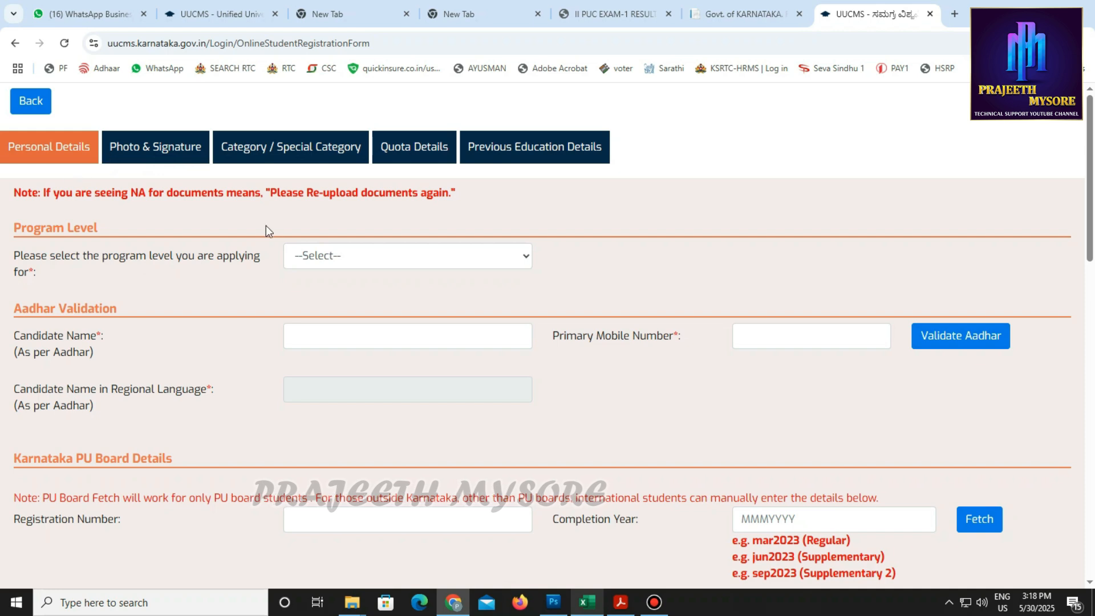
left_click(333, 255)
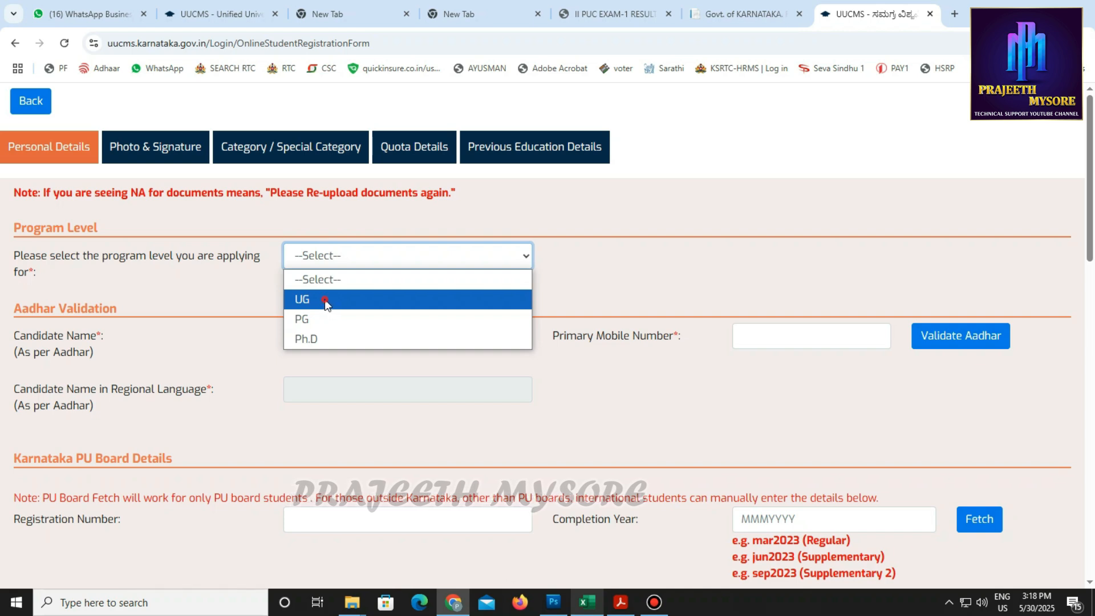
Choose UG, paste the candidate's Aadhaar name, add the mobile number, and start Aadhaar validation
left_click(324, 299)
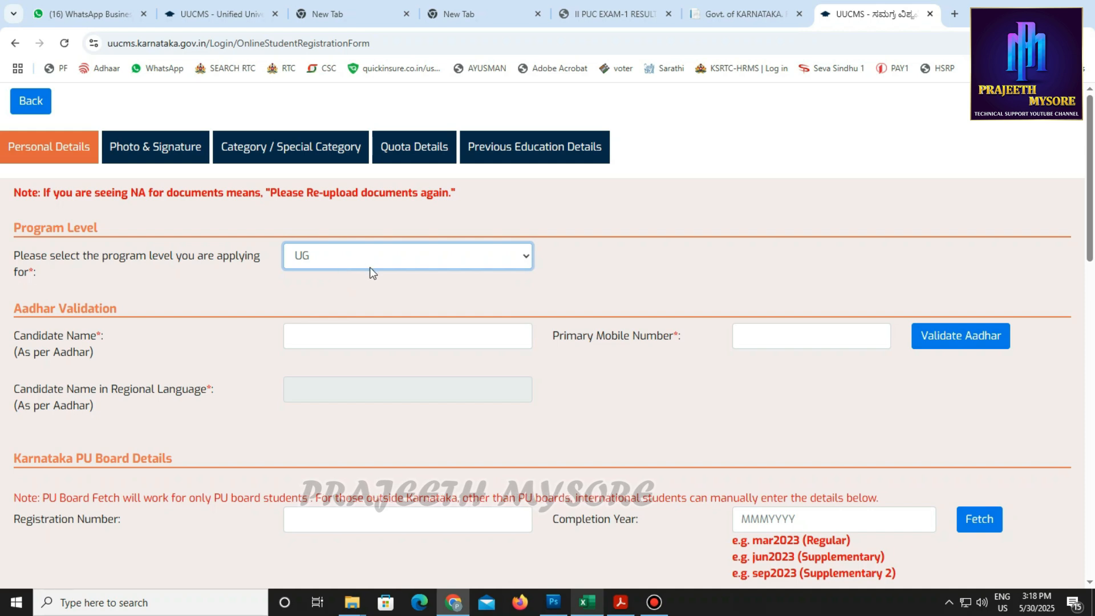
left_click(313, 347)
key("Tab")
left_click_drag(17, 353, 89, 360)
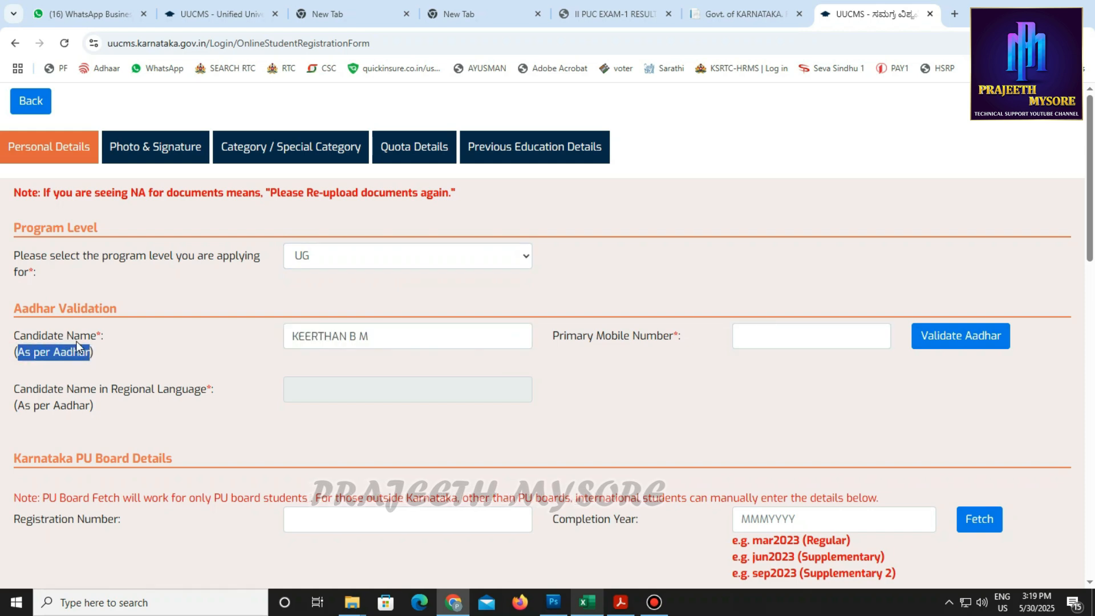
left_click(382, 339)
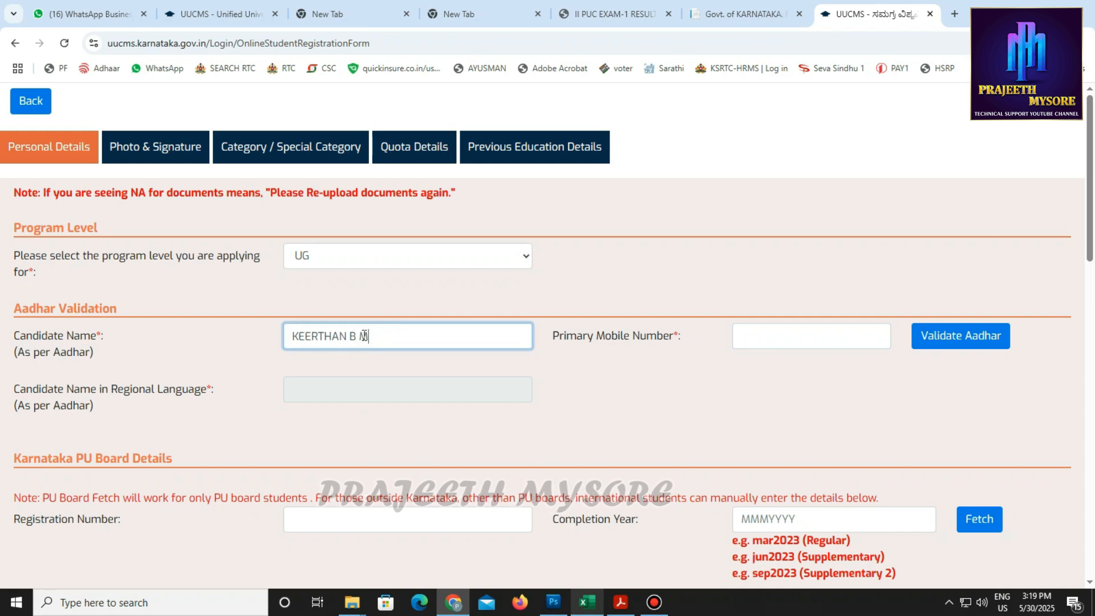
left_click(746, 335)
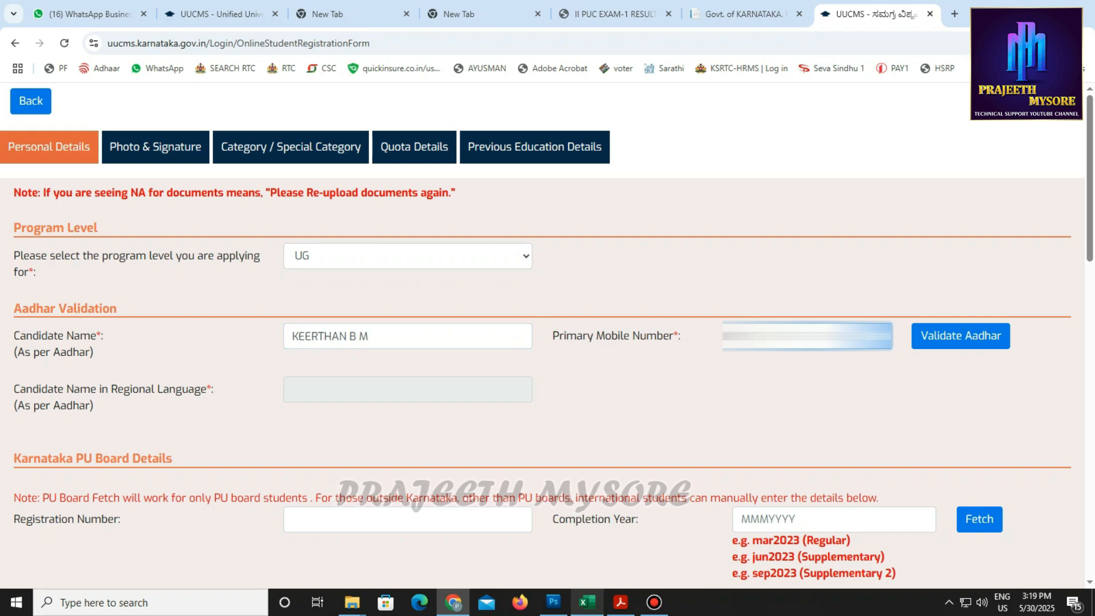
left_click(955, 334)
Enter the Aadhaar number, give e-KYC consent, and request an OTP for authentication
left_click(249, 398)
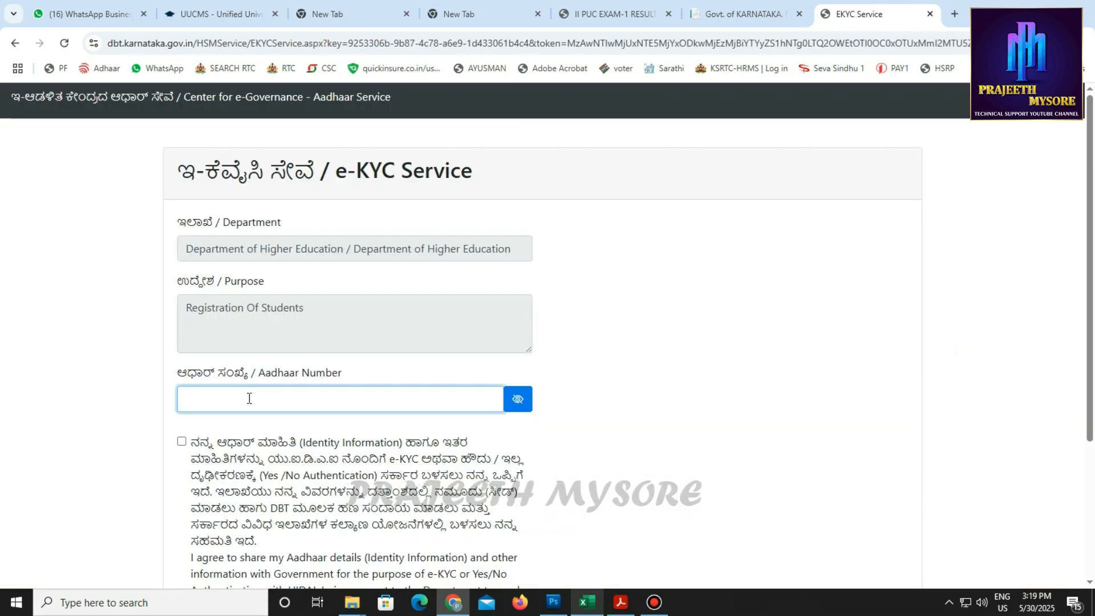
type("••••••••••••")
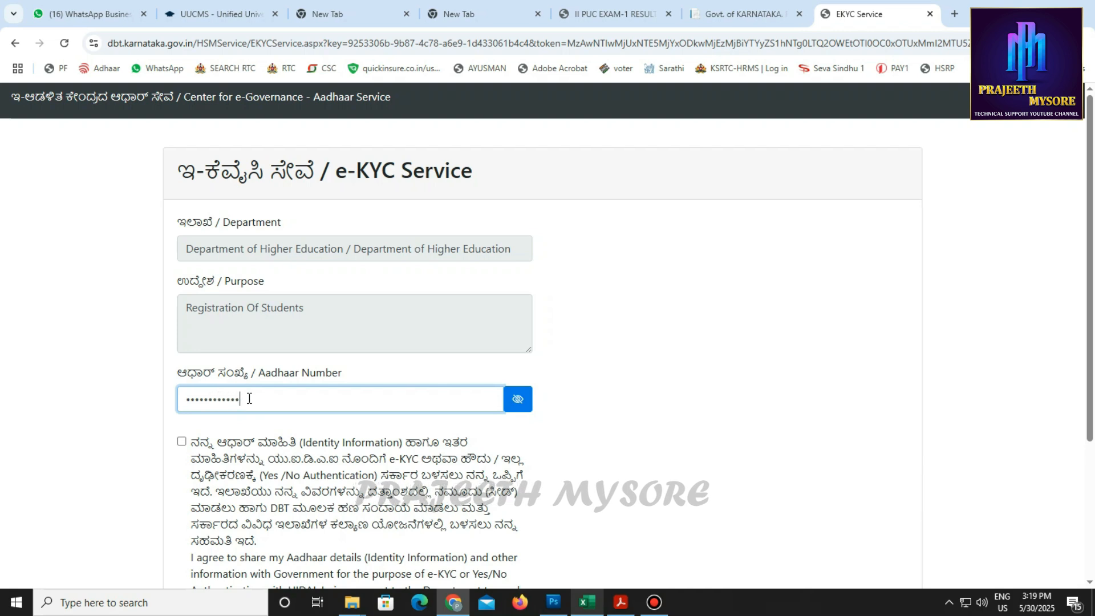
left_click(182, 441)
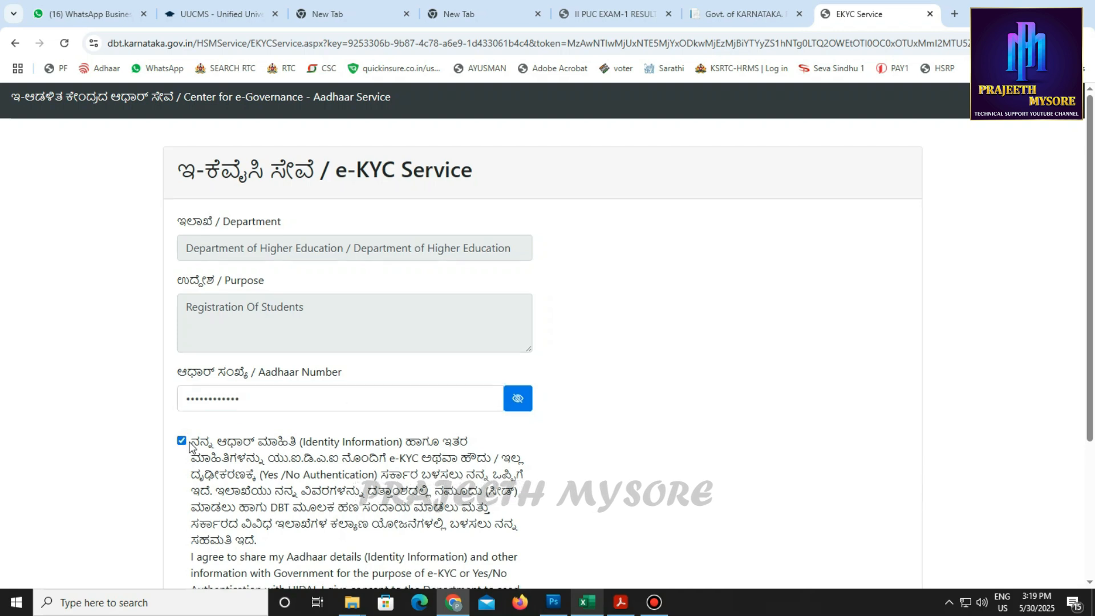
scroll(197, 471, "down", 3)
left_click(180, 545)
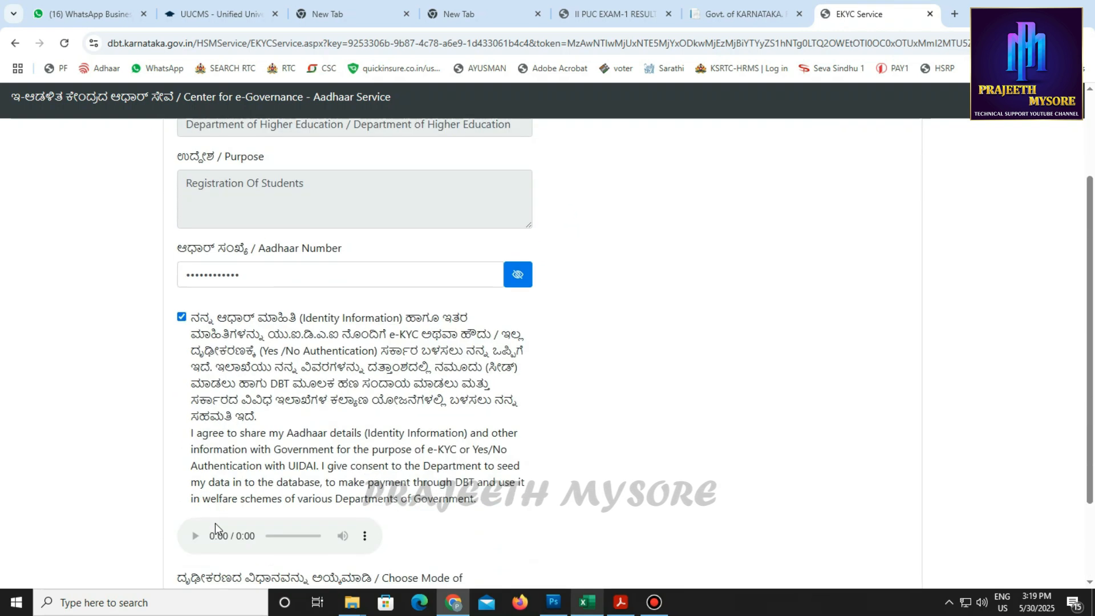
left_click(218, 532)
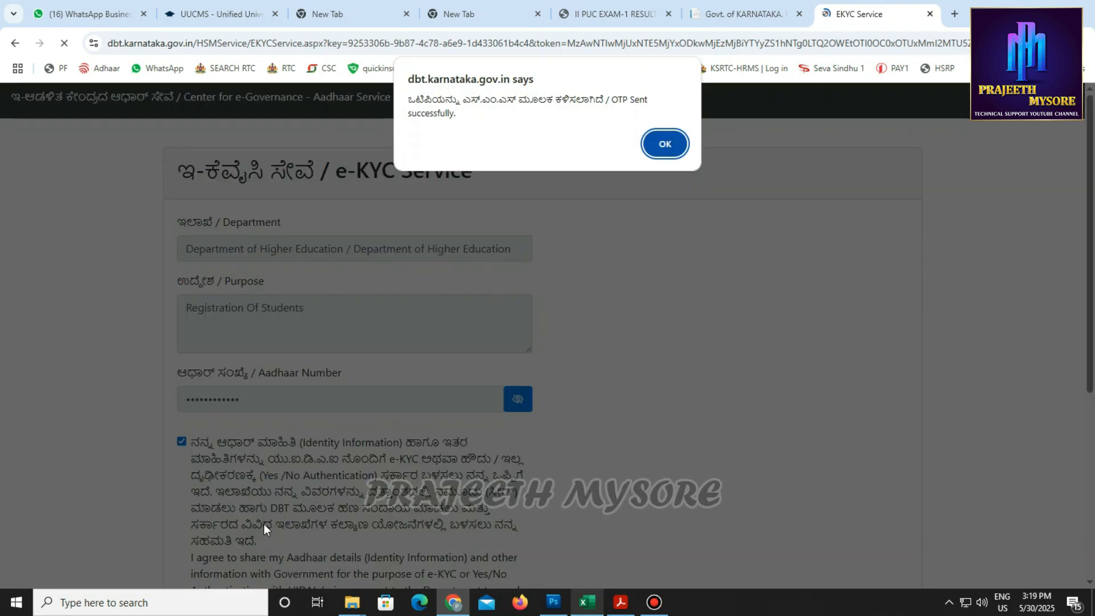
left_click(664, 144)
Enter the received OTP and submit it to complete e-KYC verification
scroll(491, 415, "down", 1)
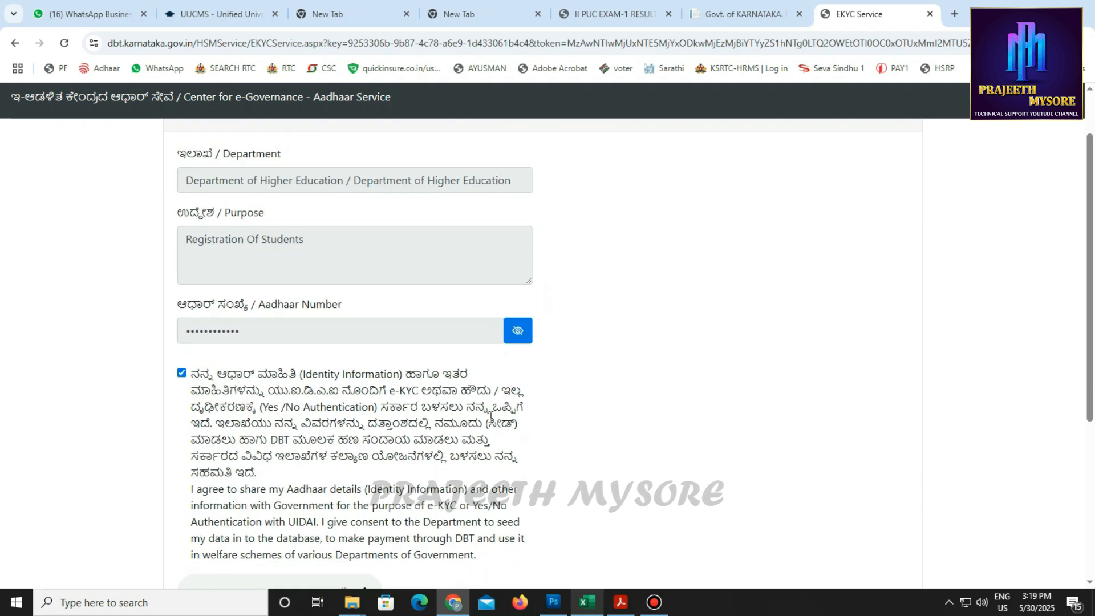
scroll(492, 415, "down", 4)
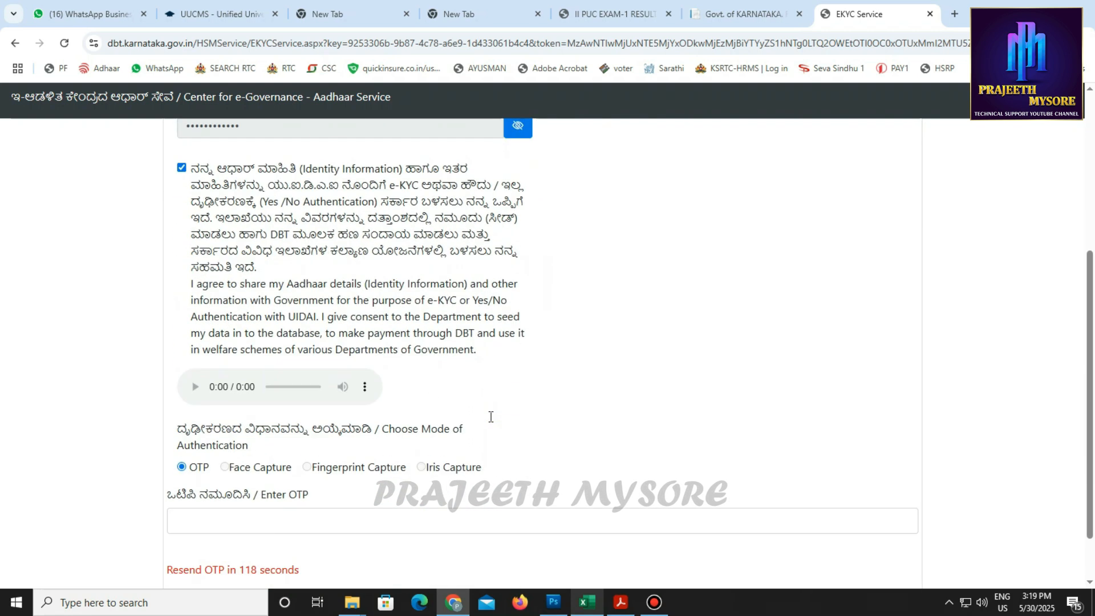
left_click(267, 463)
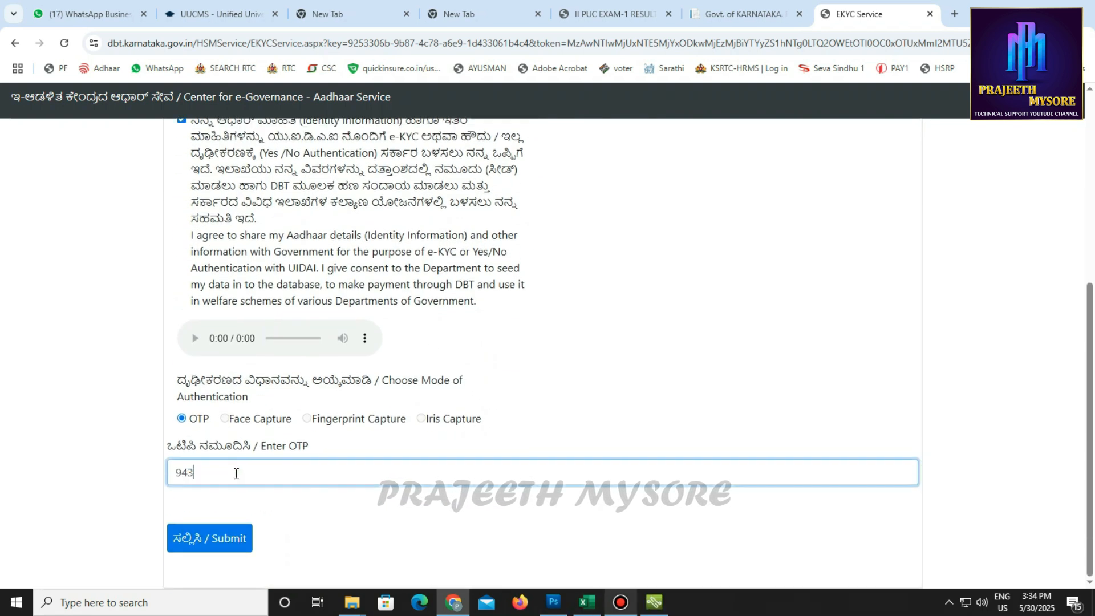
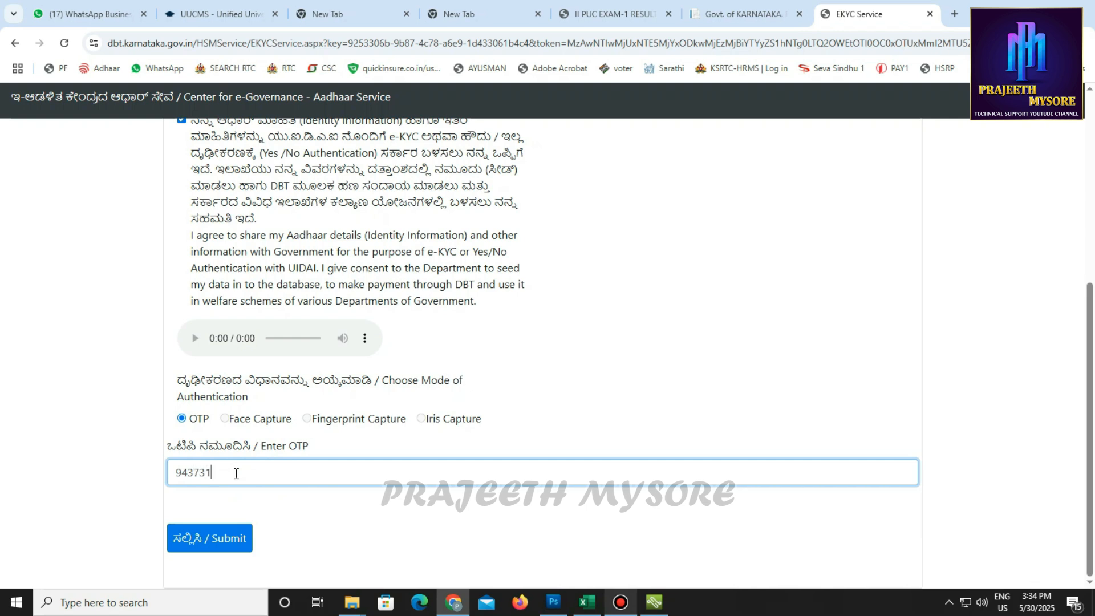
left_click(212, 538)
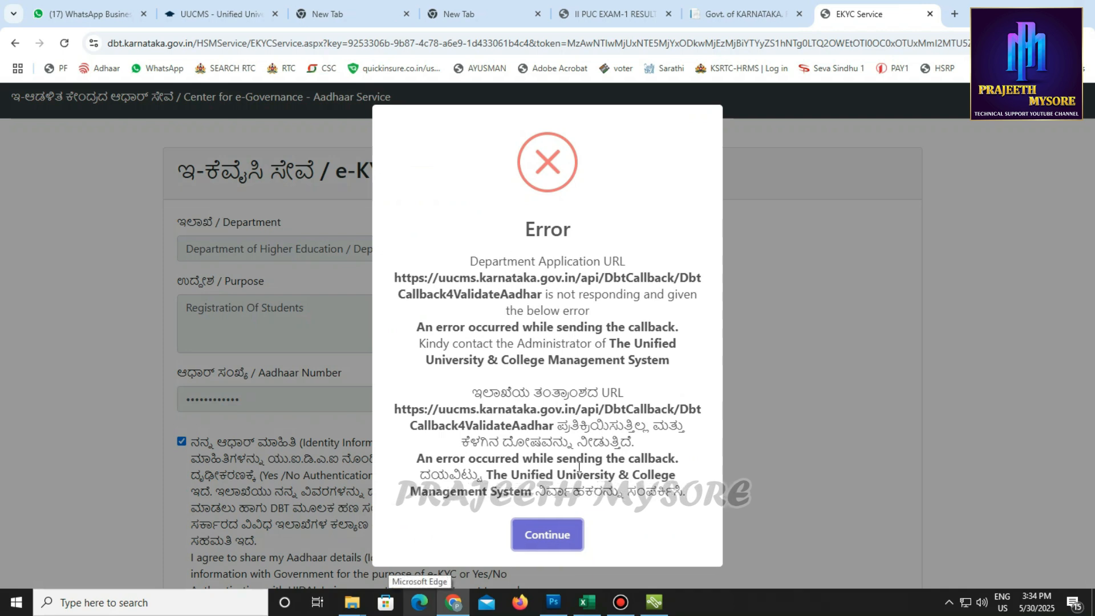
Dismiss the callback error and close the Aadhaar validation success message
left_click(548, 535)
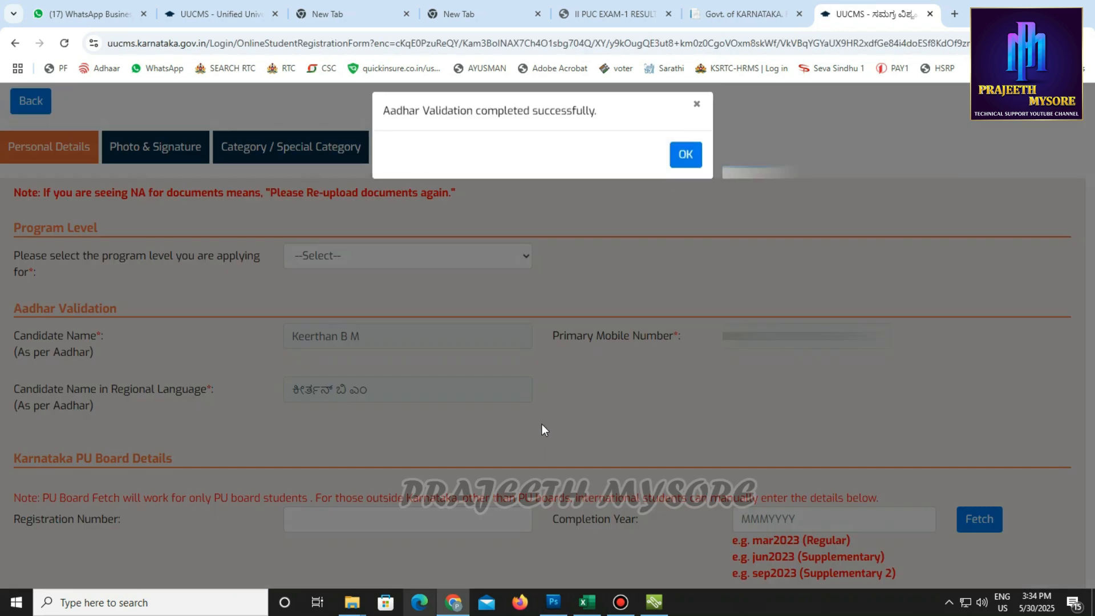
left_click_drag(383, 122, 594, 133)
left_click(685, 166)
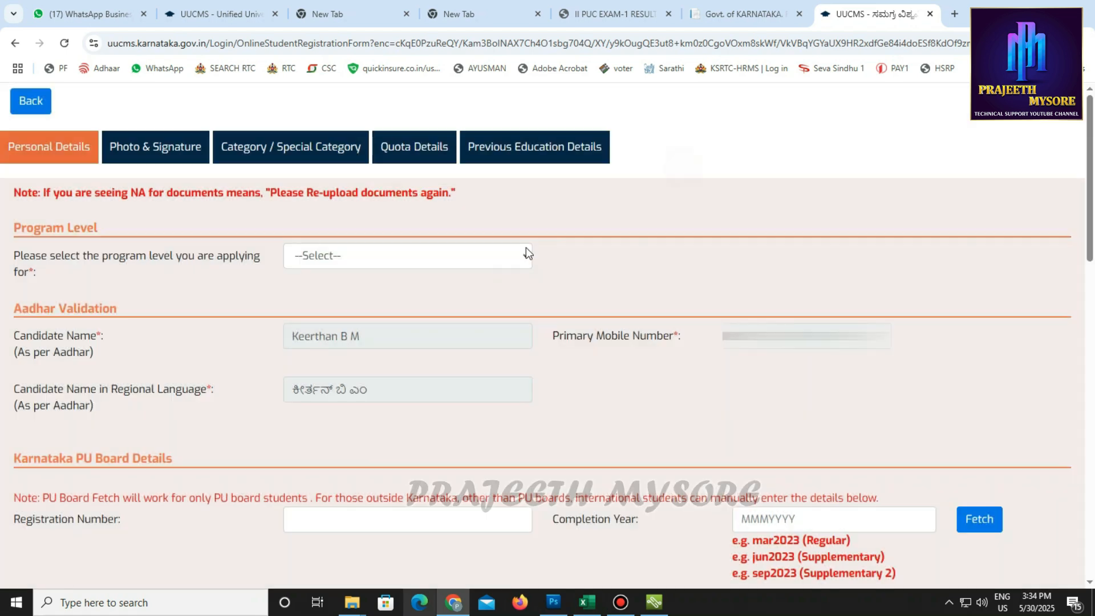
left_click_drag(387, 391, 289, 393)
left_click(338, 430)
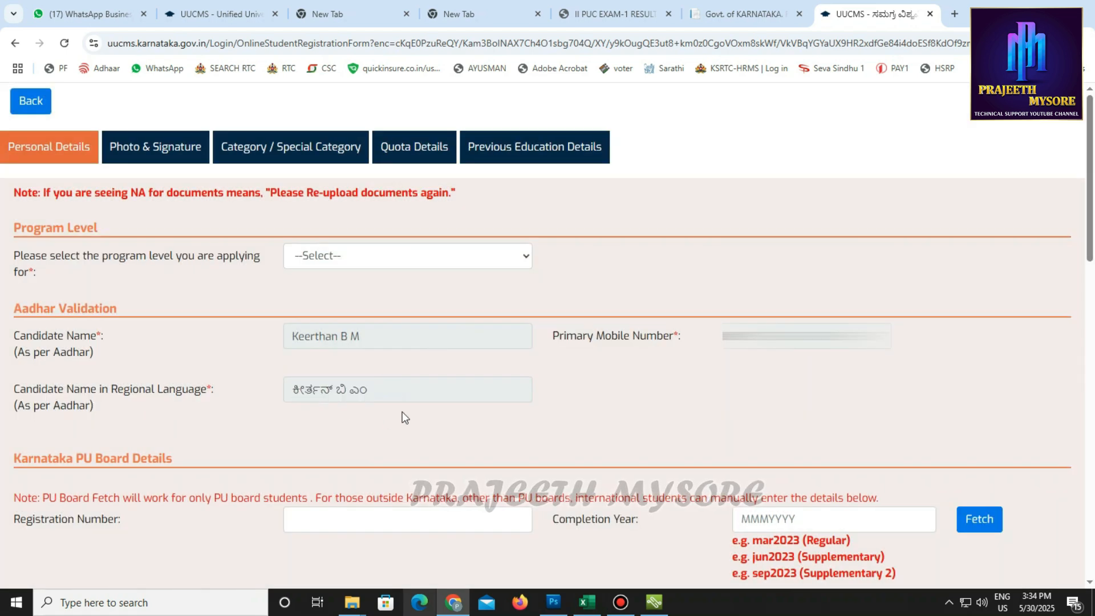
Set the program level to UG
left_click(341, 257)
left_click(341, 257)
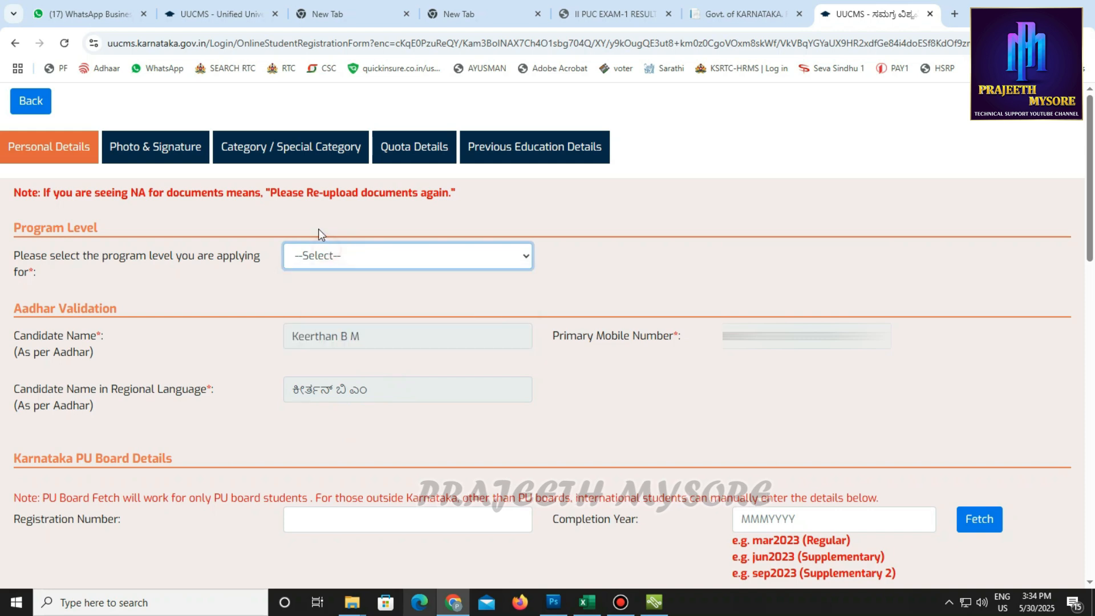
left_click(327, 258)
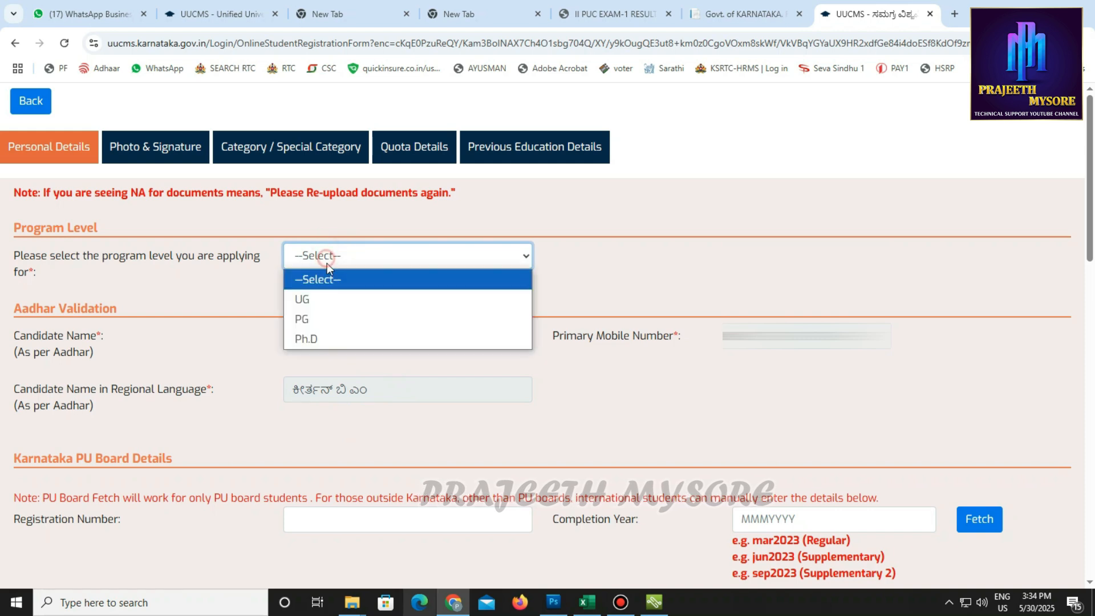
left_click(317, 301)
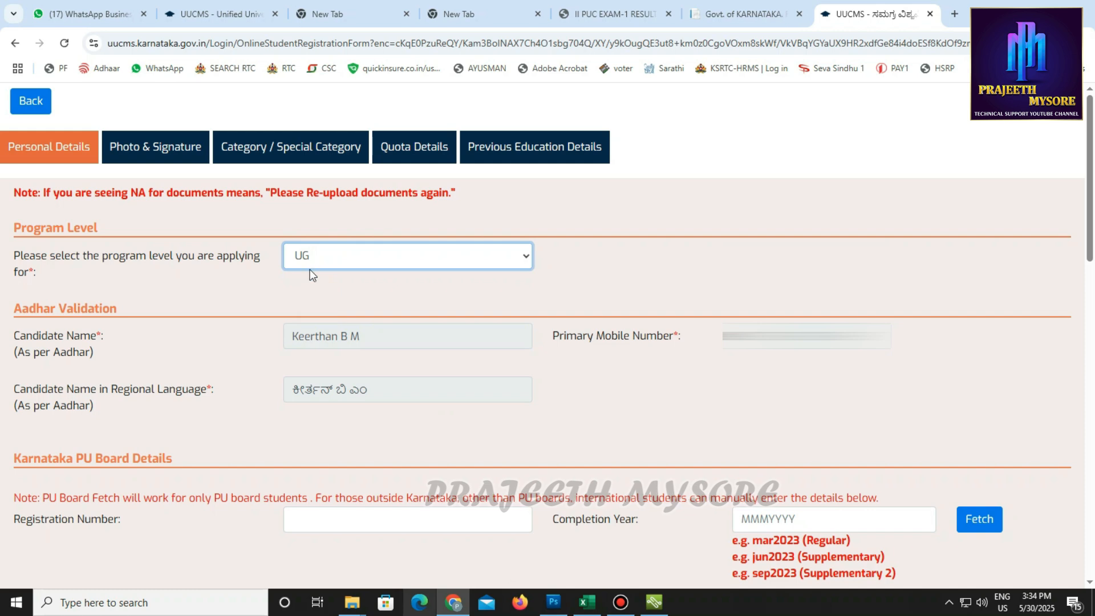
scroll(331, 324, "down", 2)
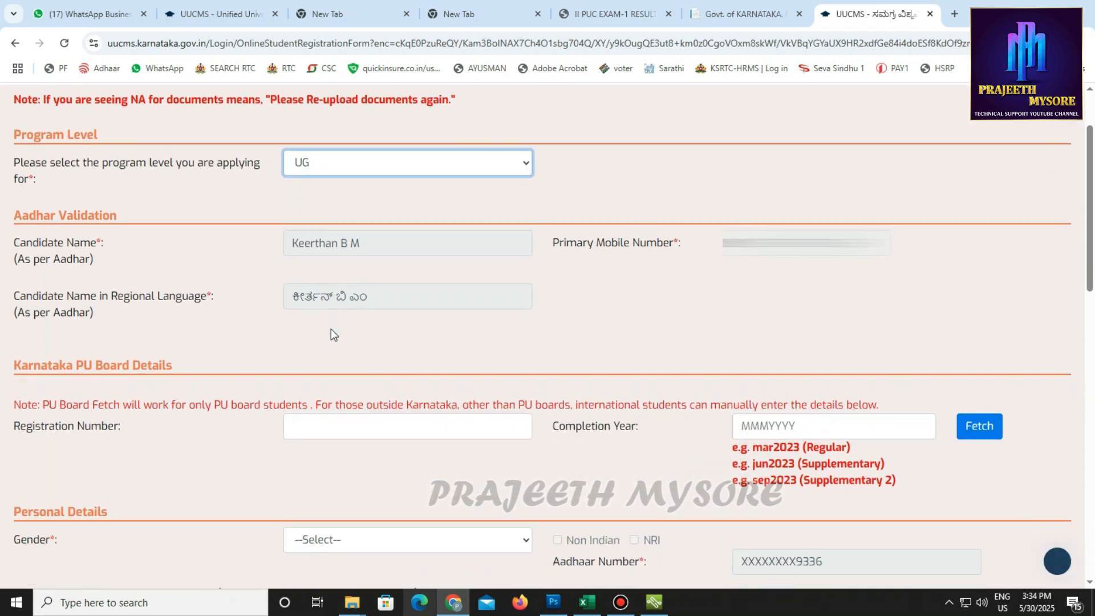
Enter the PU board registration number and completion year MAR2025
left_click(299, 382)
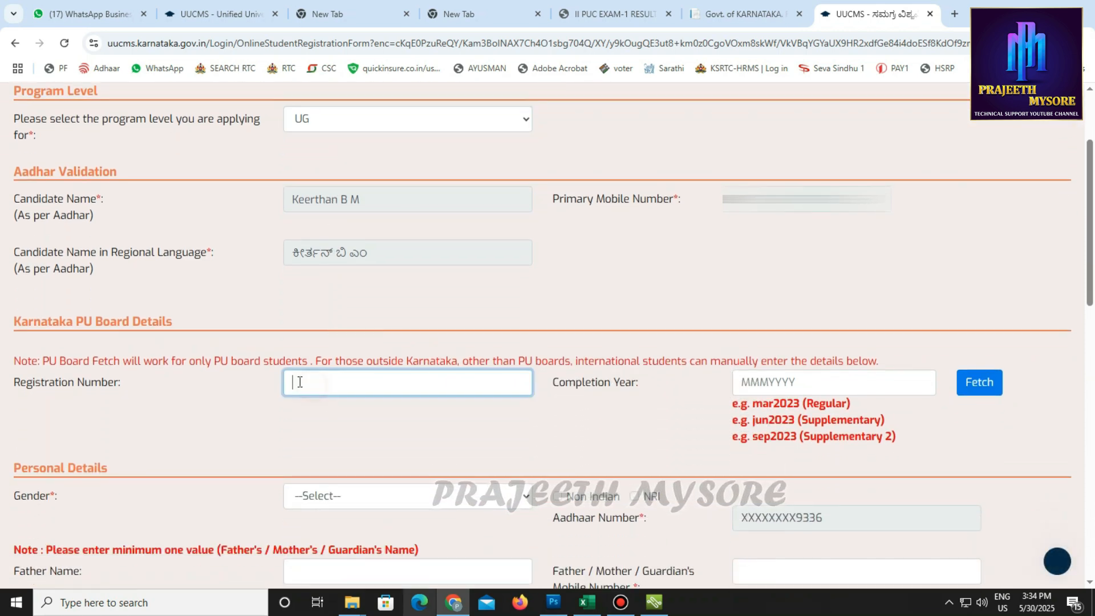
left_click_drag(43, 360, 121, 360)
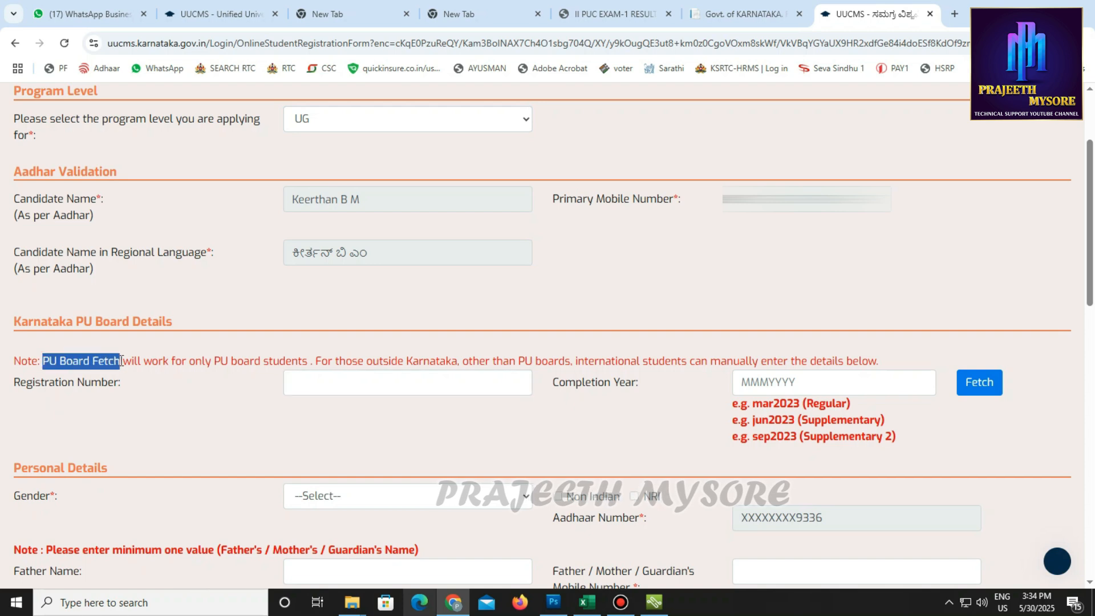
left_click_drag(13, 382, 116, 382)
left_click(327, 382)
left_click(780, 385)
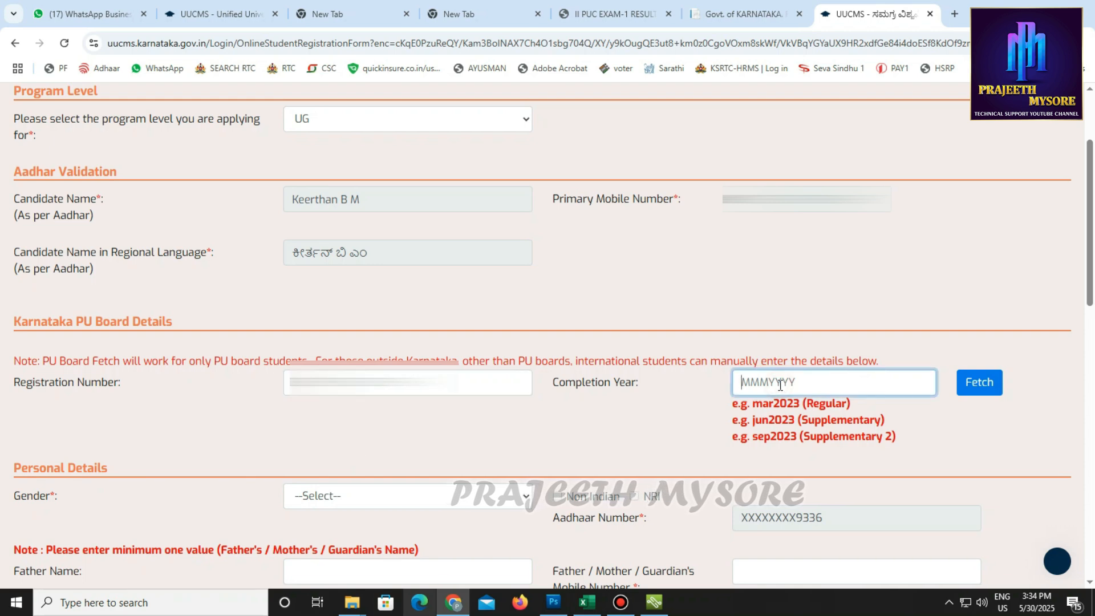
type("MAR")
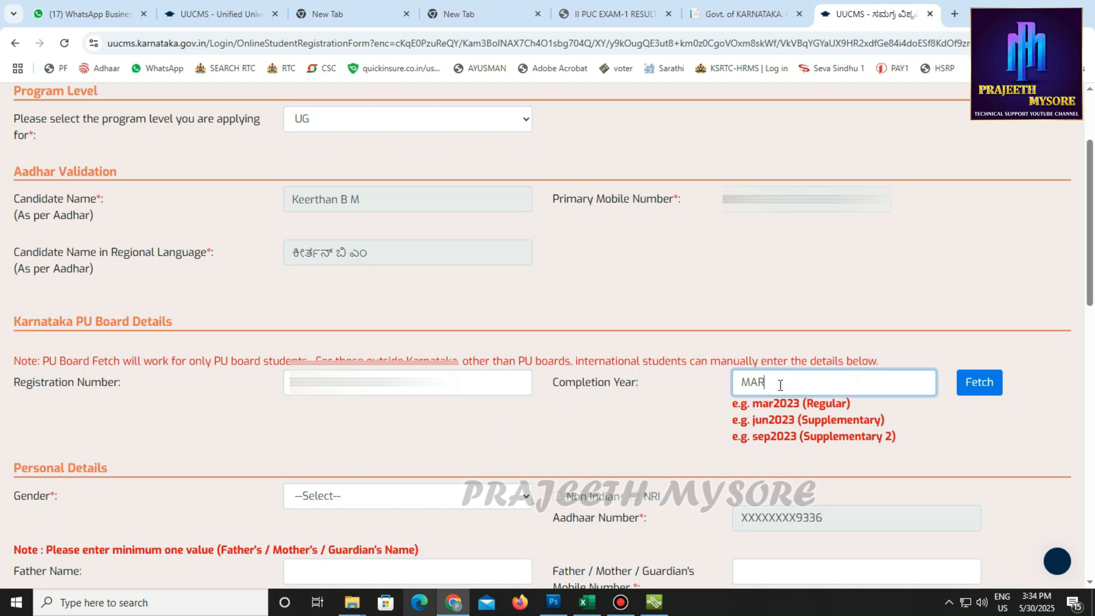
type("2025")
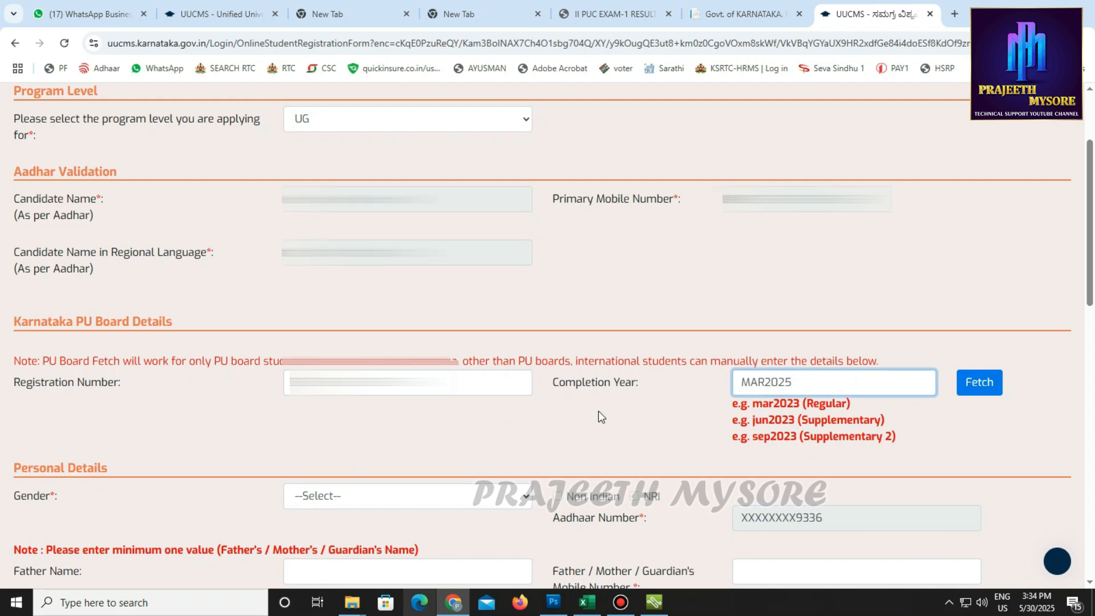
scroll(655, 427, "down", 2)
scroll(318, 384, "down", 1)
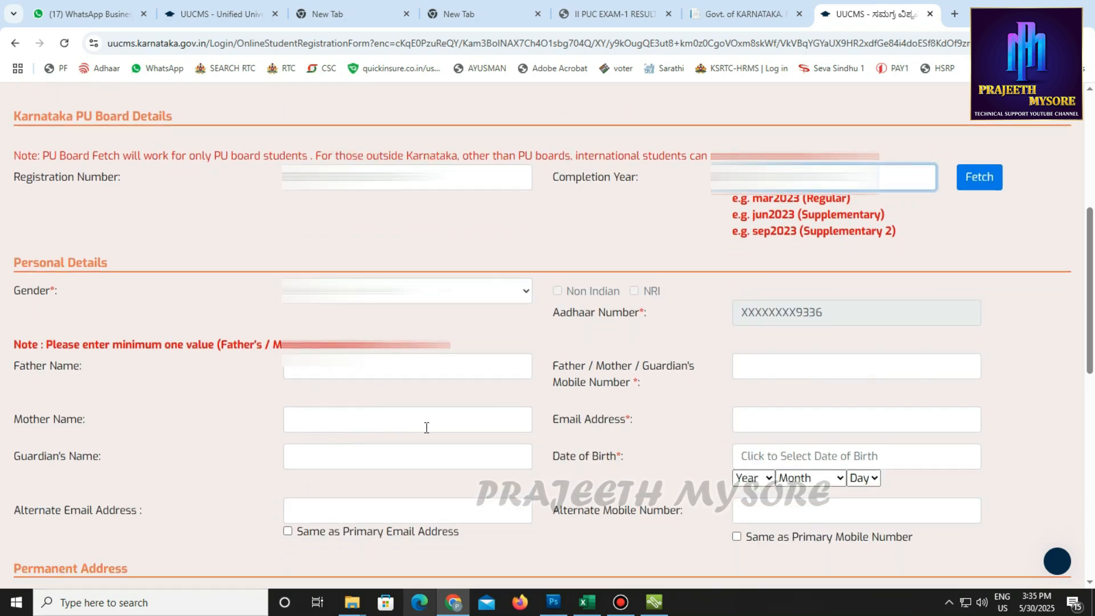
Fetch the PU board details to fill in the parents' names
scroll(427, 428, "up", 1)
scroll(817, 323, "down", 1)
left_click(981, 181)
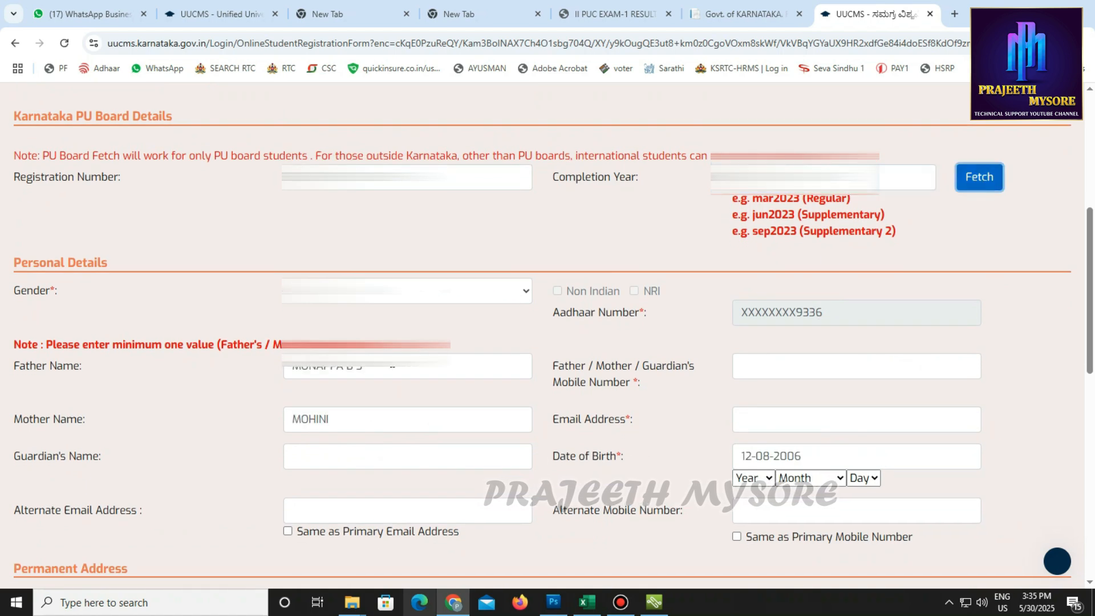
left_click(392, 363)
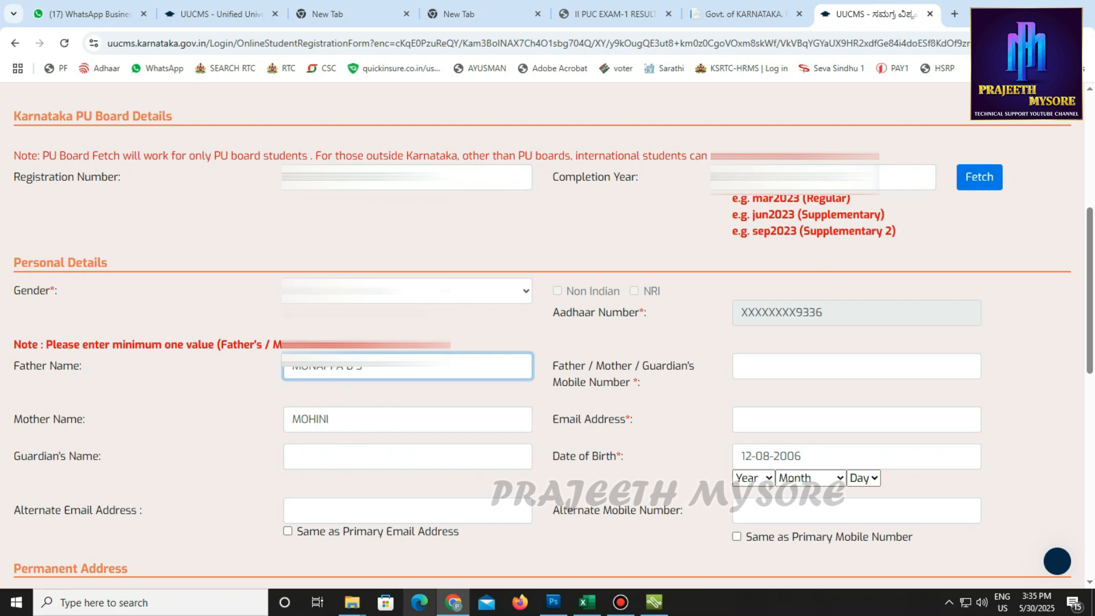
left_click(821, 310)
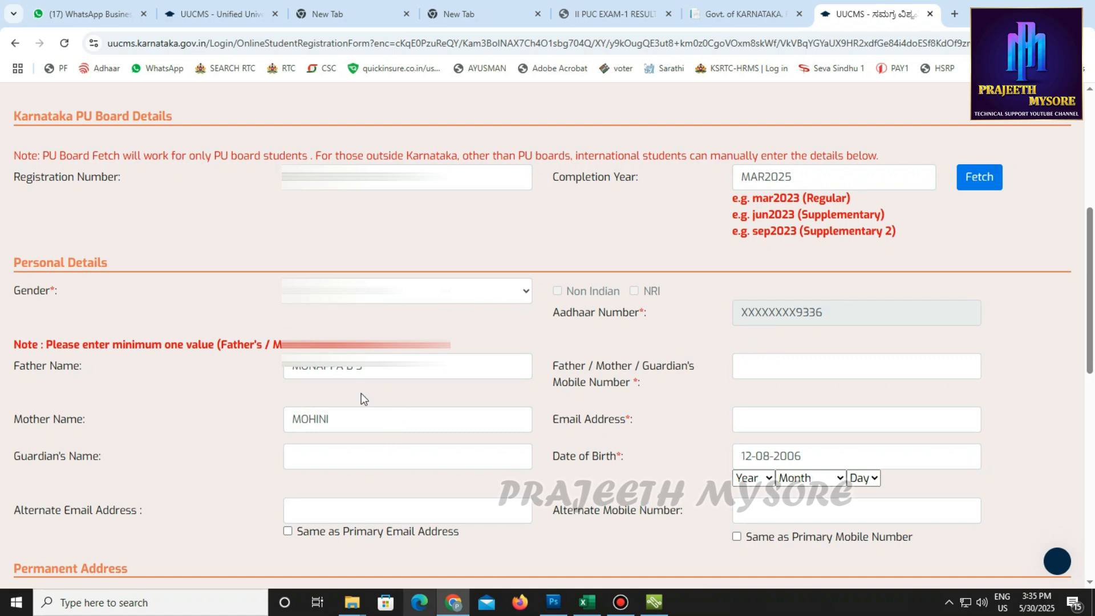
Add the parent's mobile number and the student's e-mail address, checking the fetched birth date
left_click(758, 367)
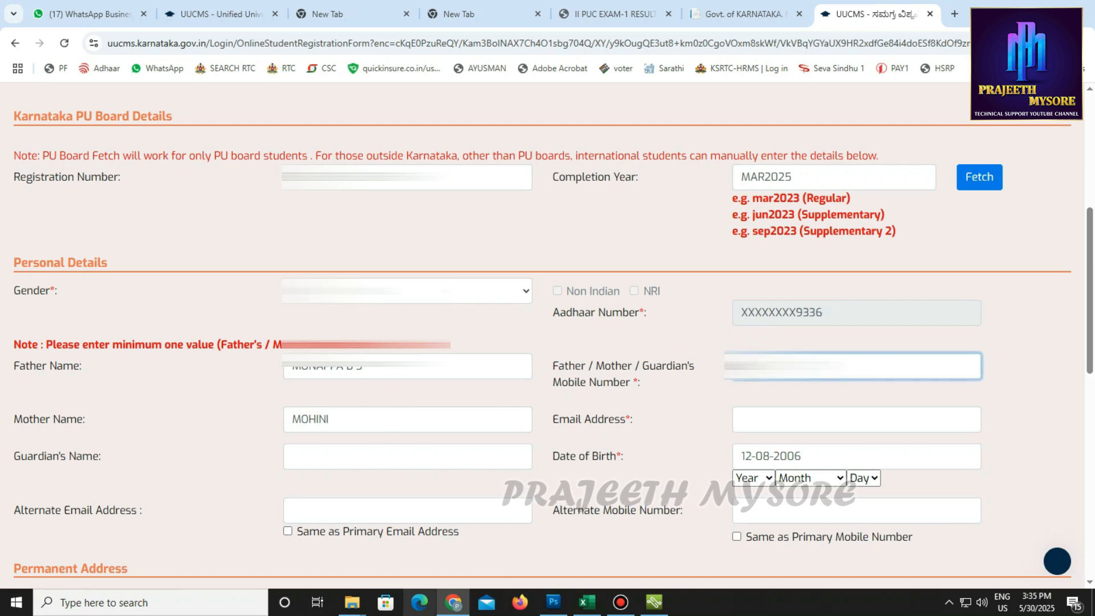
left_click(769, 413)
left_click(790, 457)
left_click(662, 445)
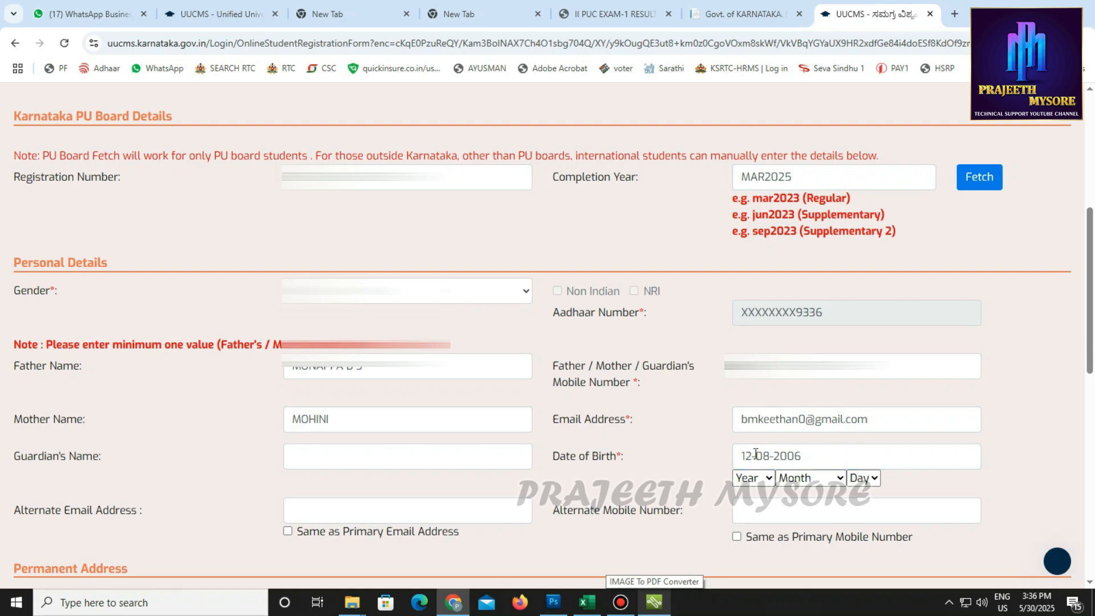
Begin entering the candidate's permanent address
scroll(252, 337, "down", 4)
left_click(252, 337)
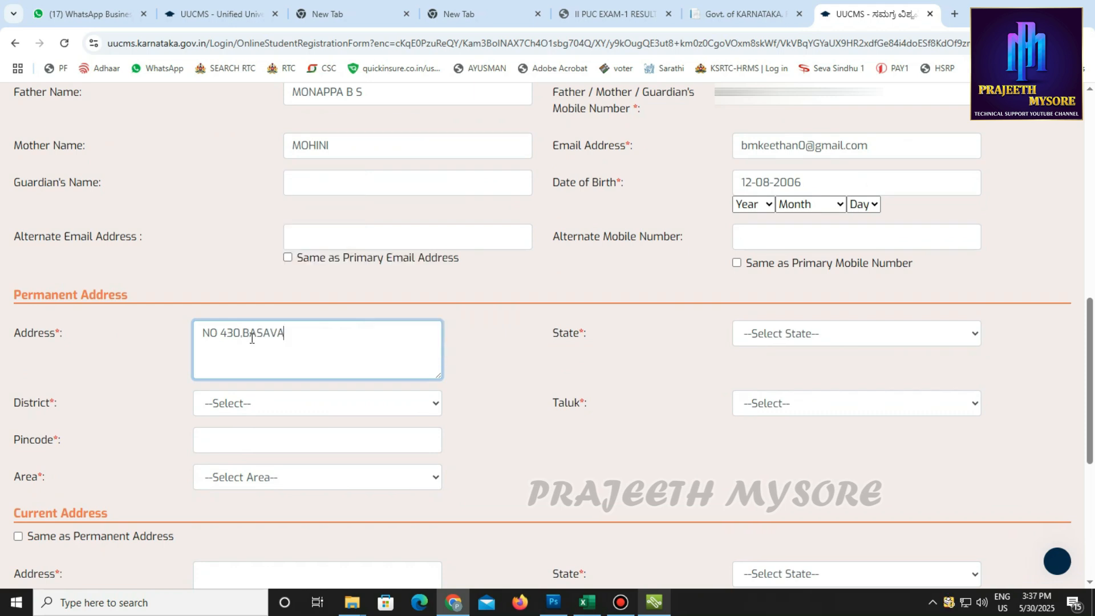
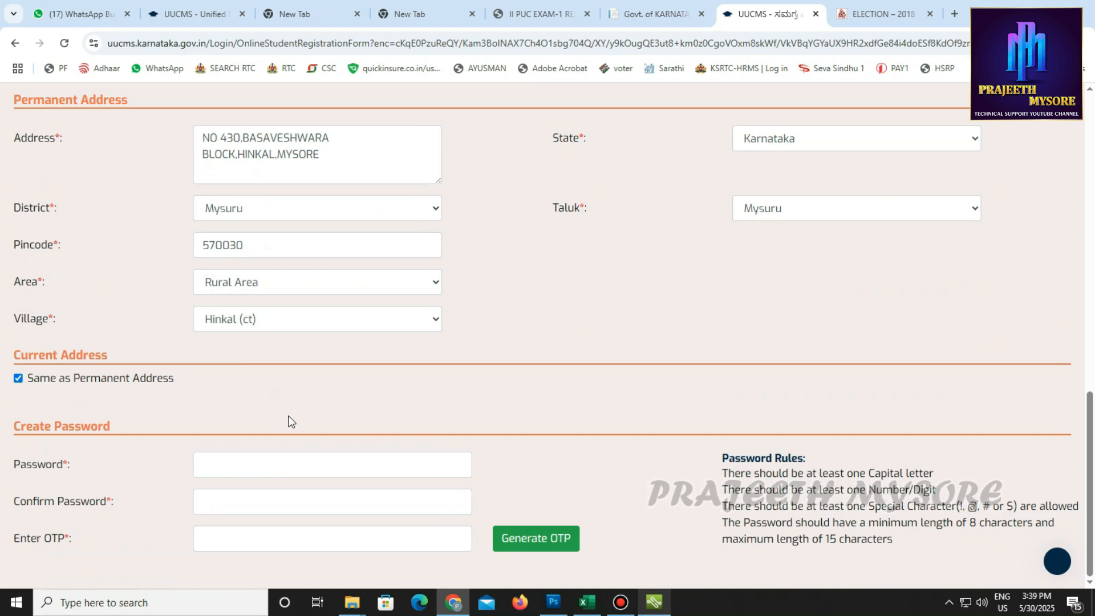
Move into the Password field to begin setting the account password
left_click(220, 460)
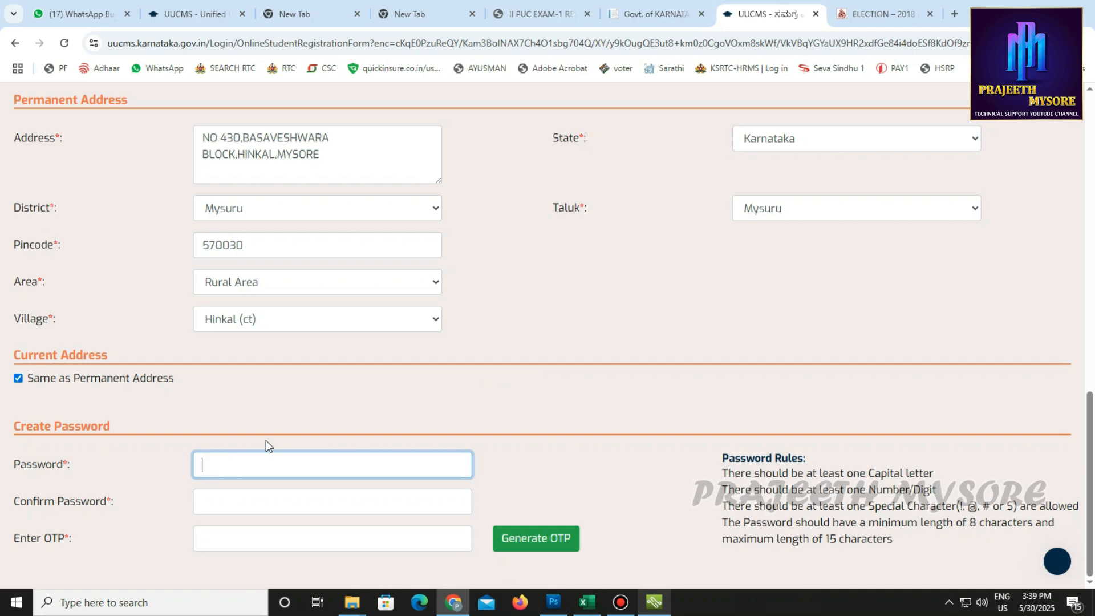
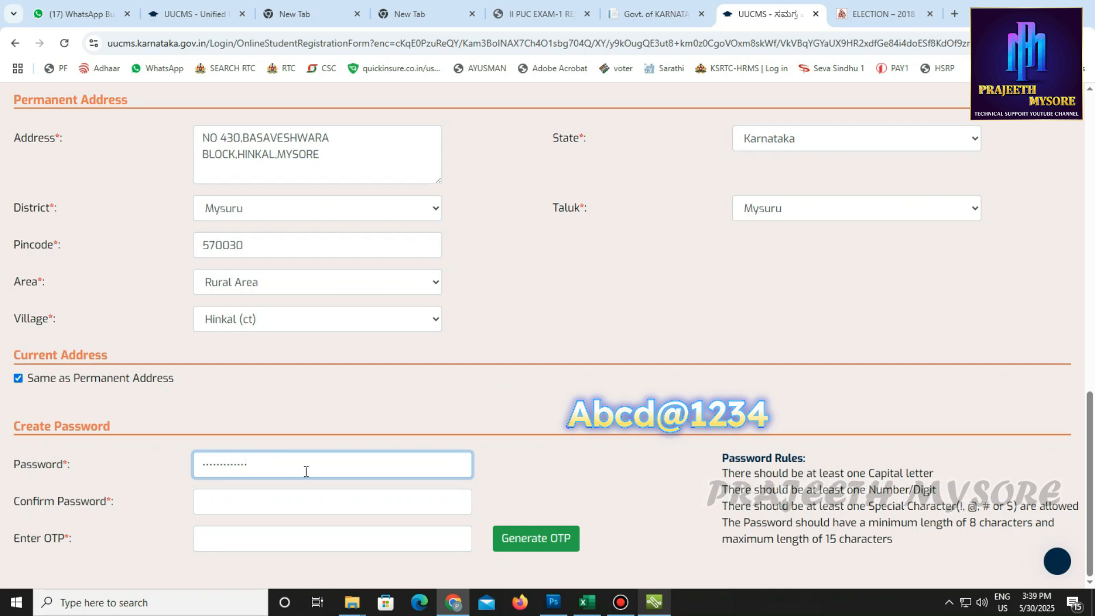
Enter the account password and its confirmation
left_click(264, 493)
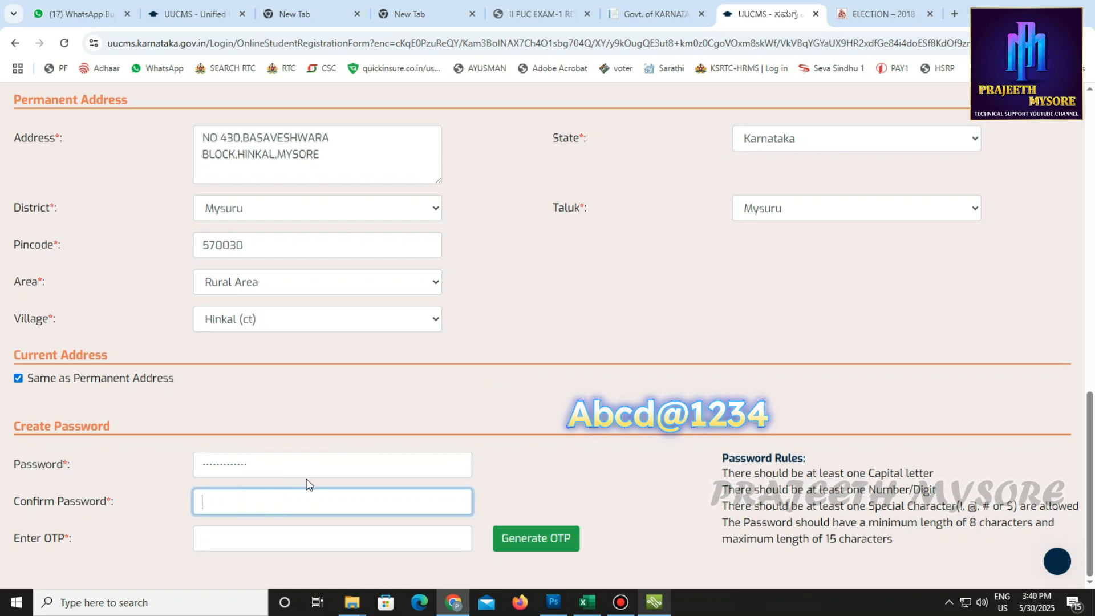
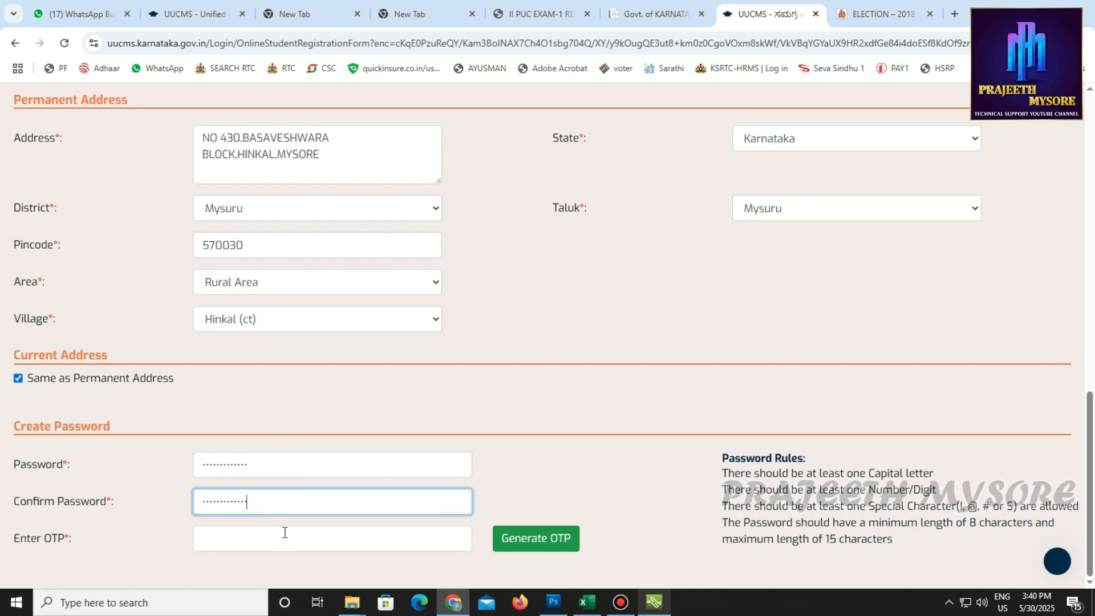
Generate an OTP, enter the received code and verify it
left_click(561, 528)
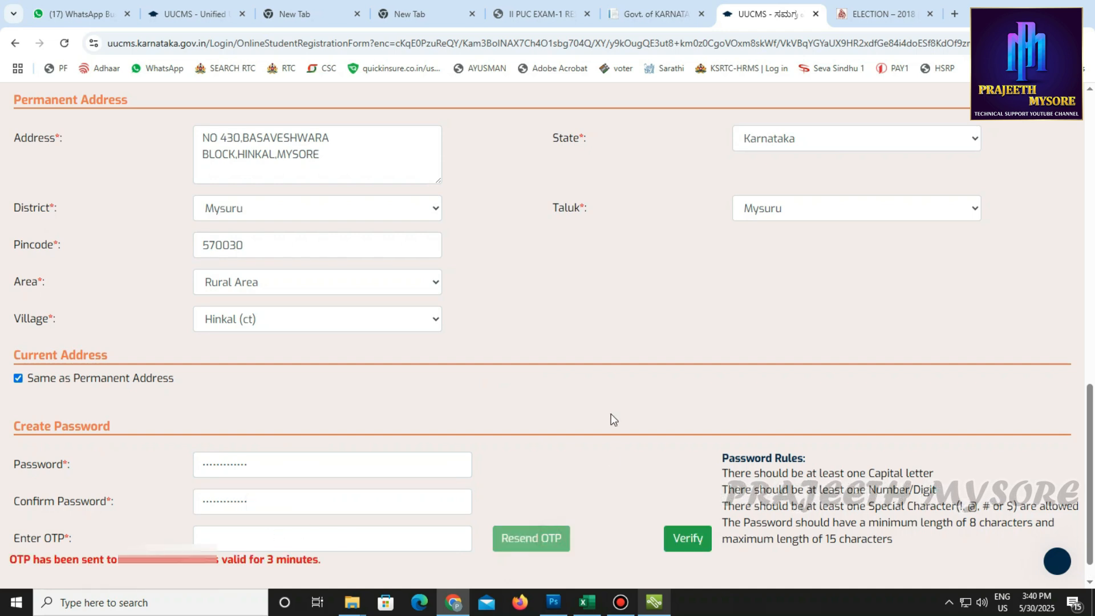
left_click(384, 542)
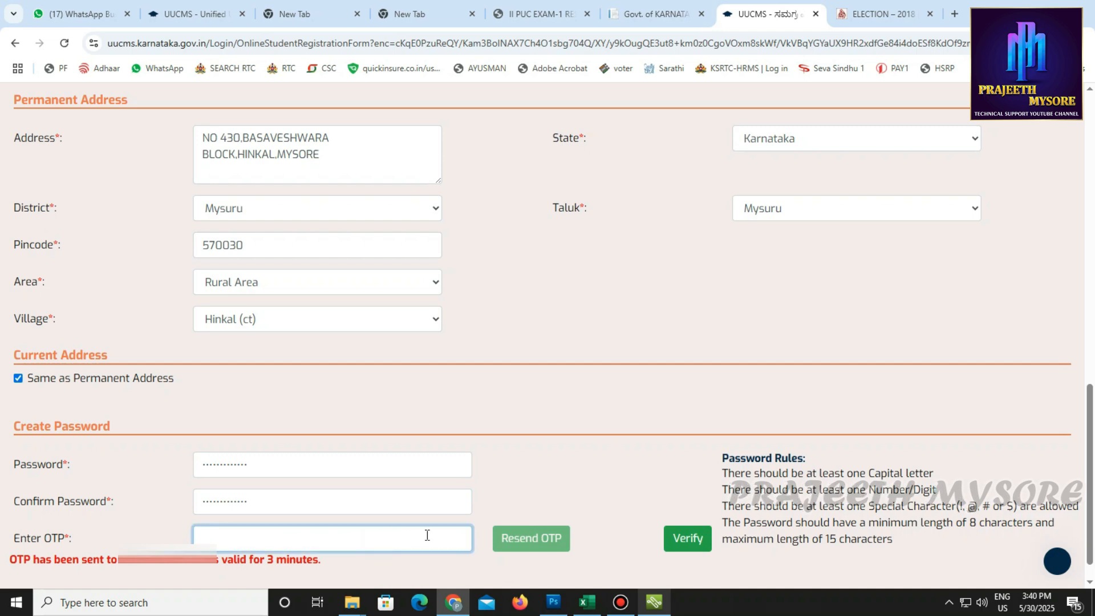
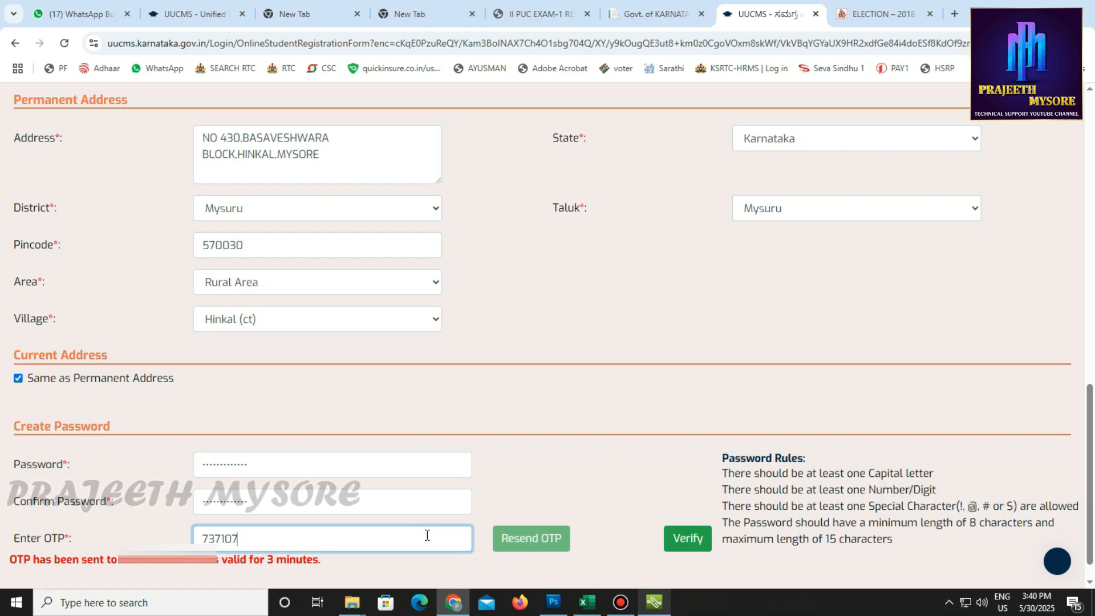
left_click(679, 539)
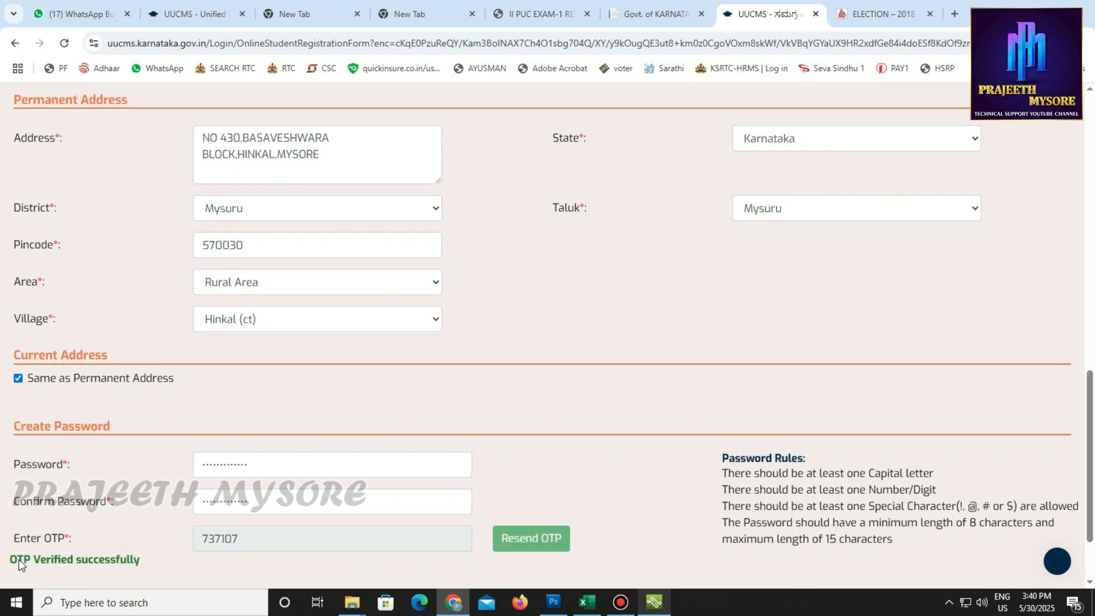
double_click(115, 551)
left_click(116, 551)
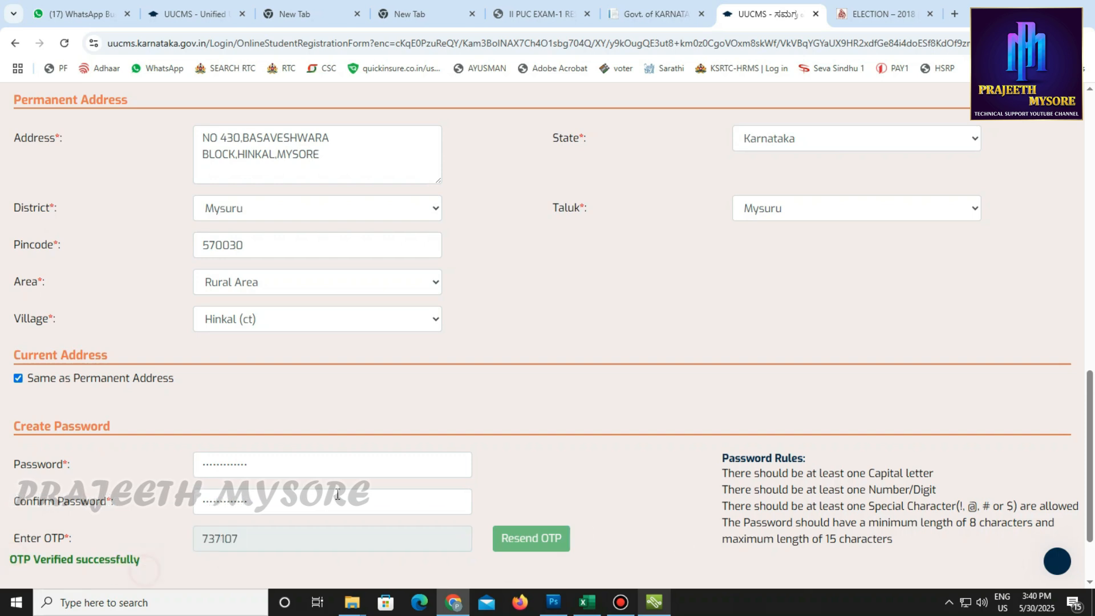
scroll(359, 505, "down", 1)
Enter the displayed captcha and save the personal details to reach Photo & Signature
scroll(359, 505, "down", 3)
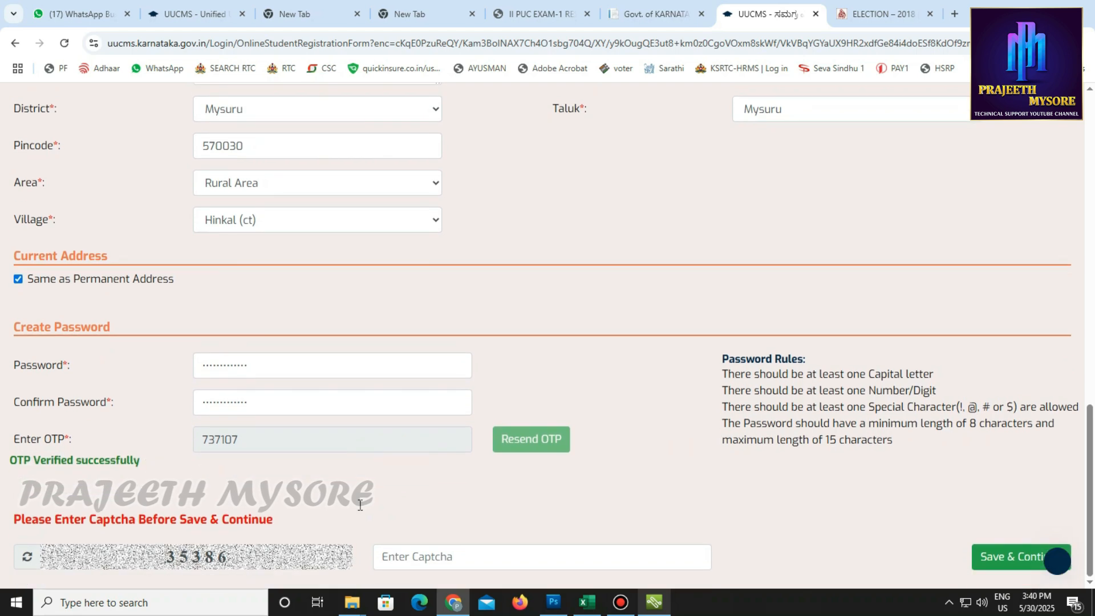
left_click(419, 552)
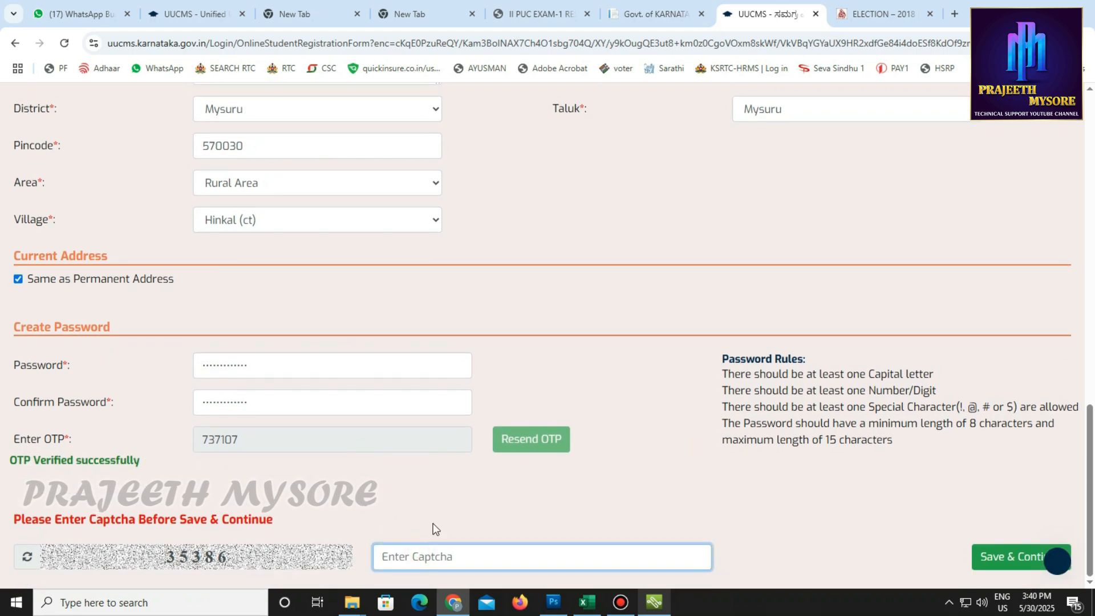
type("35386")
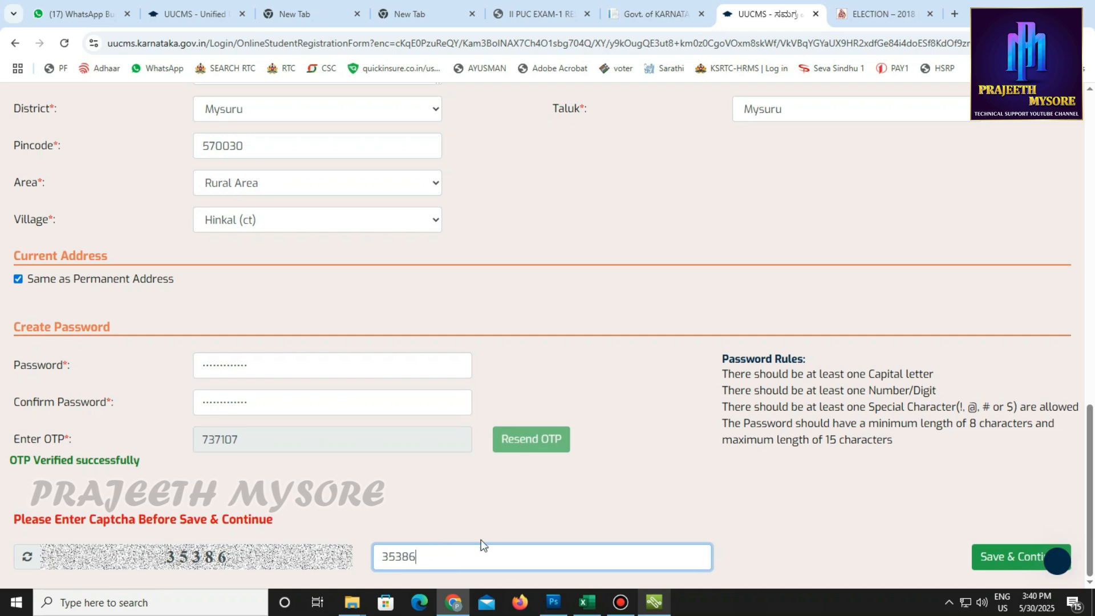
left_click(1002, 560)
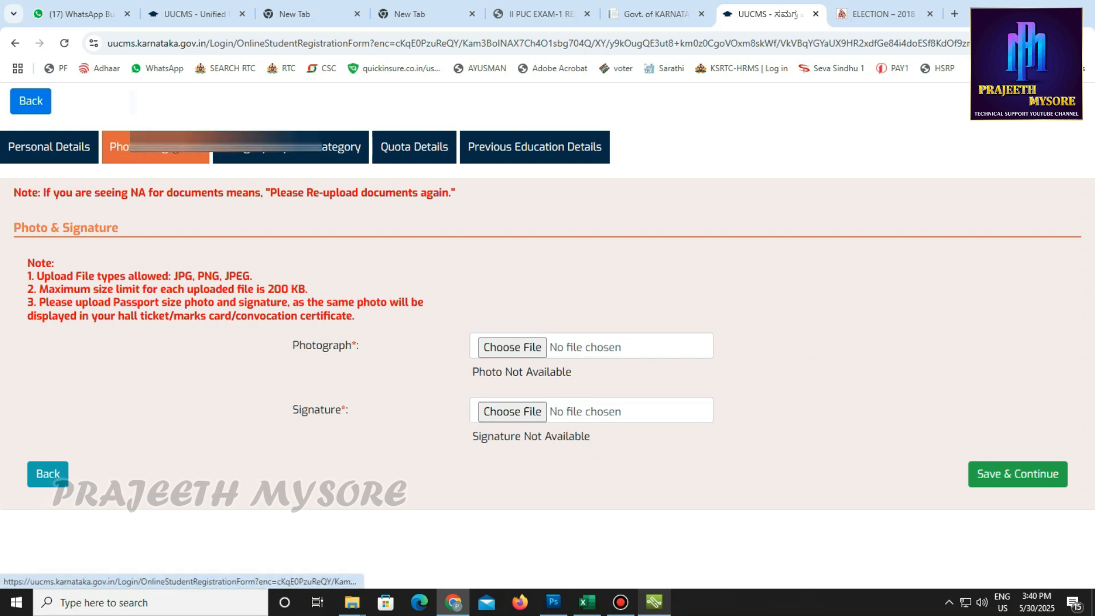
Upload PHOTO.jpg as the photograph
left_click(499, 341)
left_click(176, 142)
left_click(428, 450)
scroll(1043, 559, "down", 4)
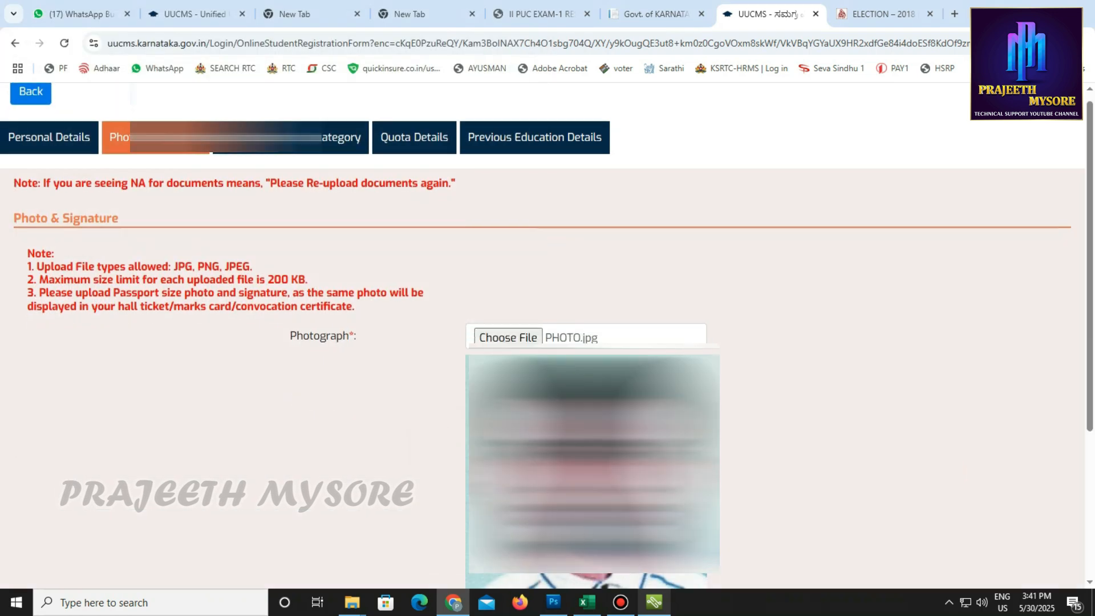
Upload SIGHN.jpg as the signature and review the allowed file-type note
left_click(496, 489)
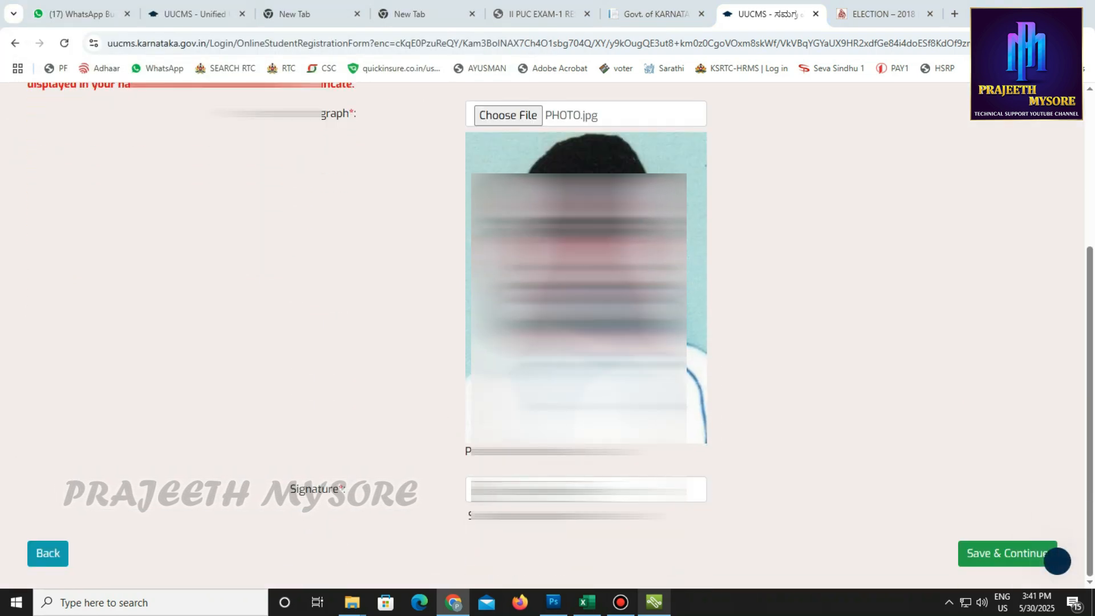
left_click(226, 114)
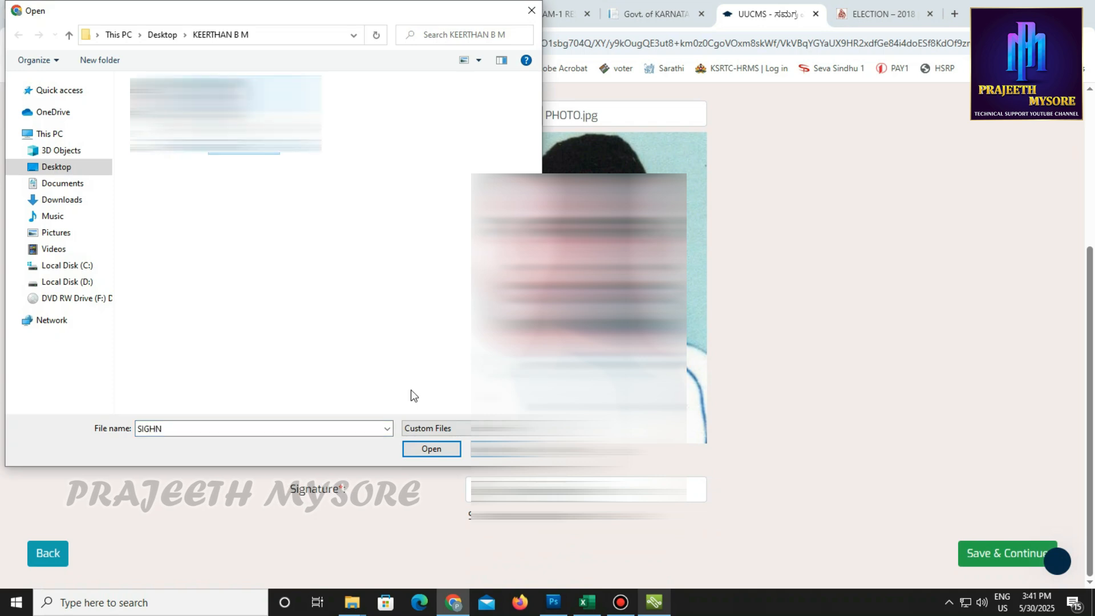
left_click(429, 449)
scroll(365, 402, "up", 3)
left_click_drag(265, 195, 308, 199)
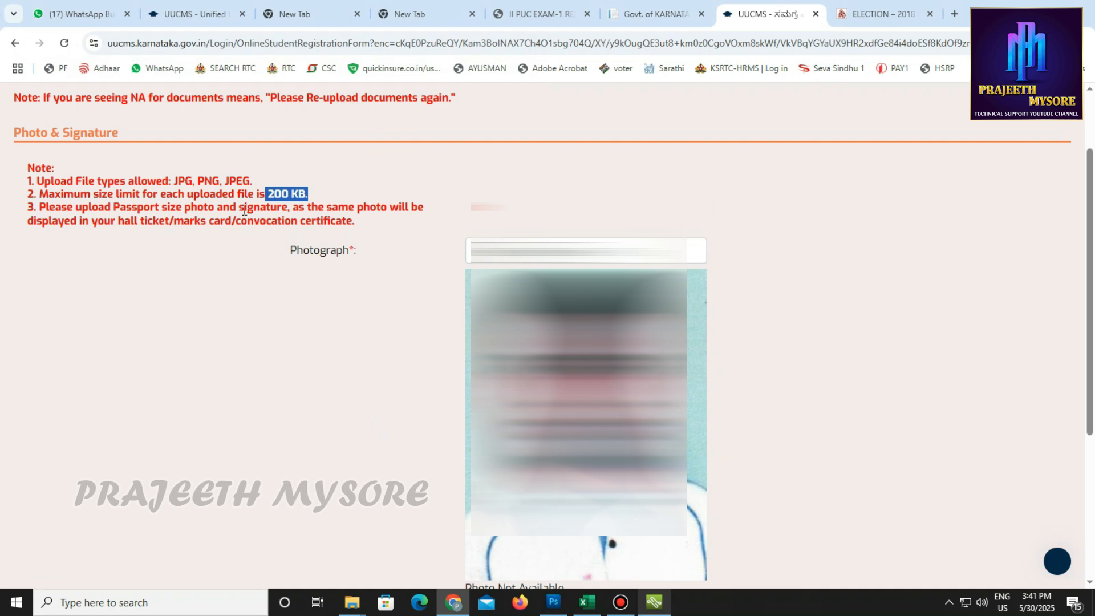
left_click_drag(179, 178, 257, 181)
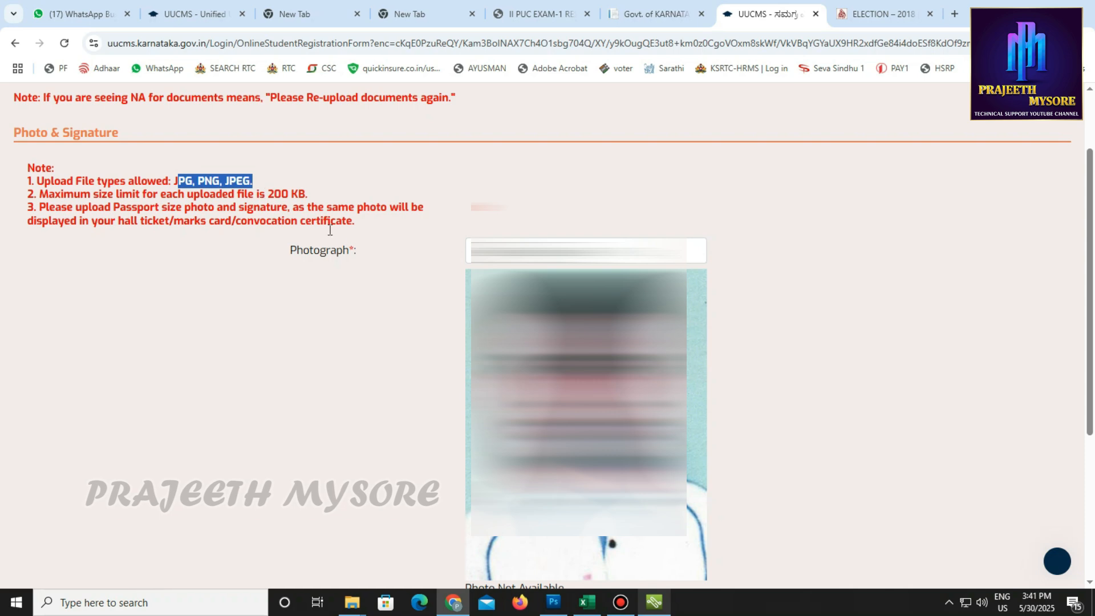
scroll(688, 331, "down", 1)
scroll(690, 330, "down", 4)
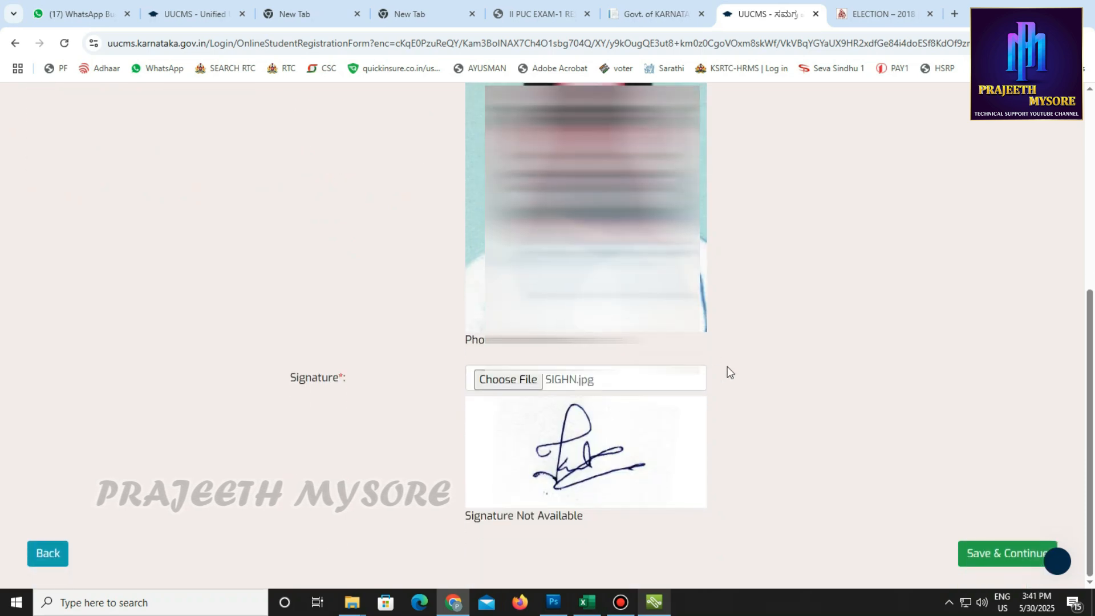
Save the photo and signature, then set Religion Hindu and Category II (A)
left_click(1042, 553)
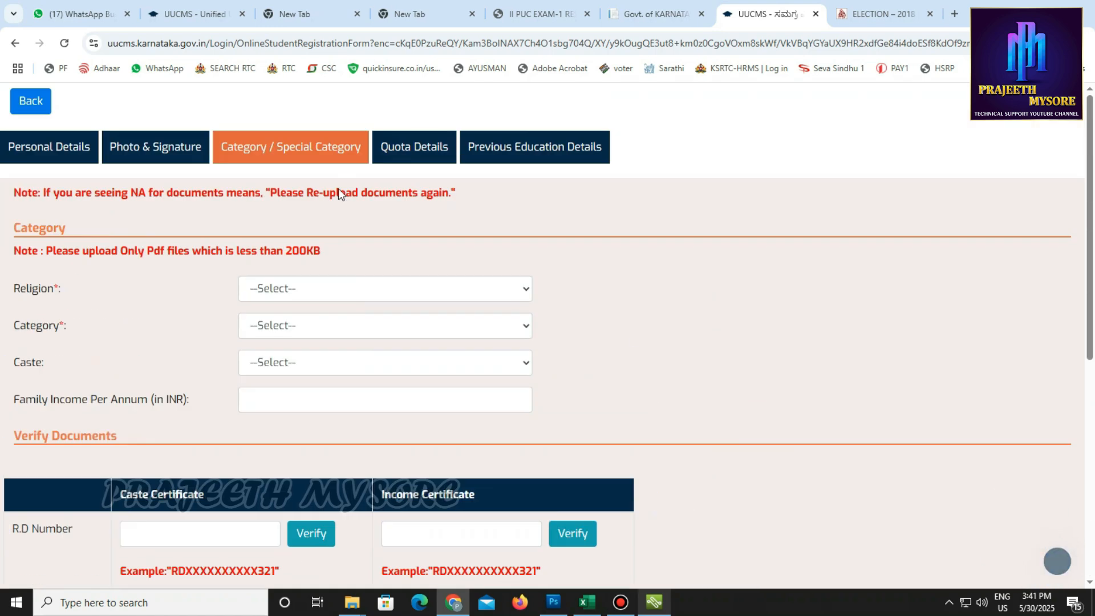
left_click(303, 290)
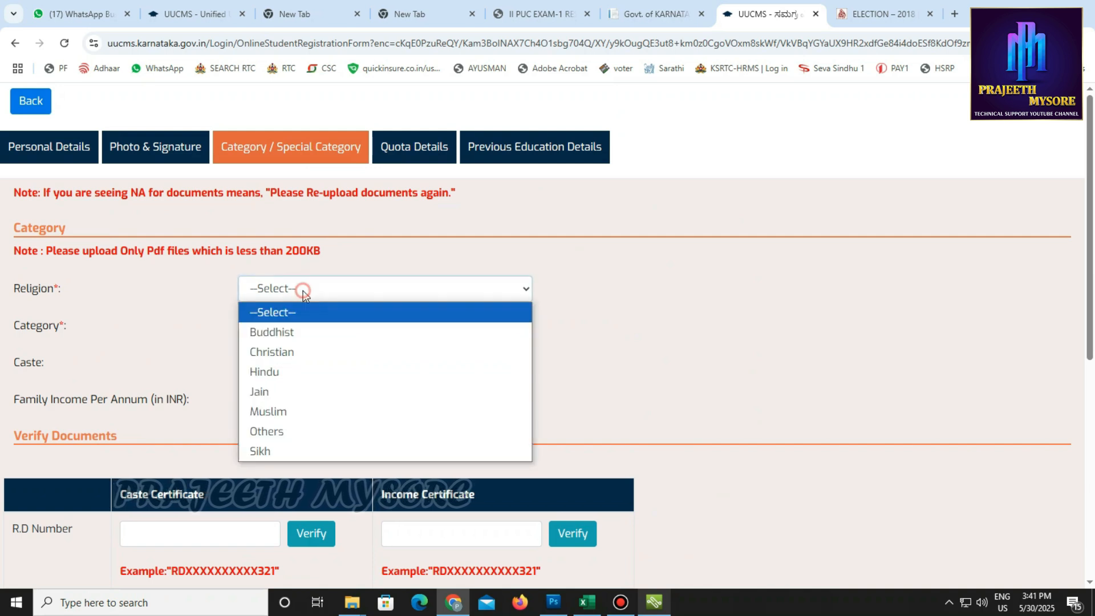
left_click(276, 373)
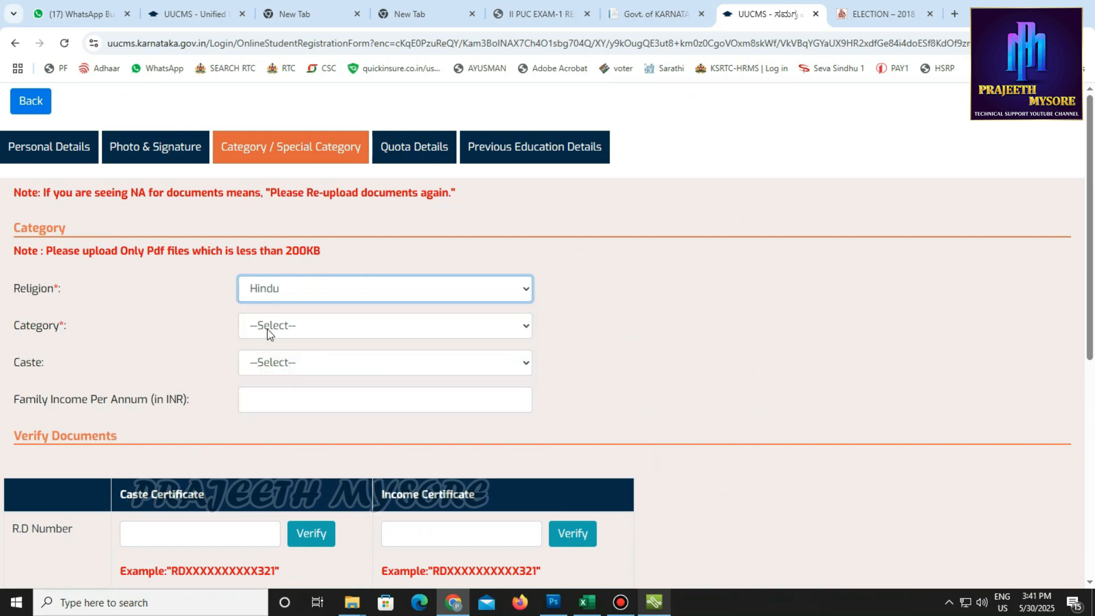
left_click(267, 329)
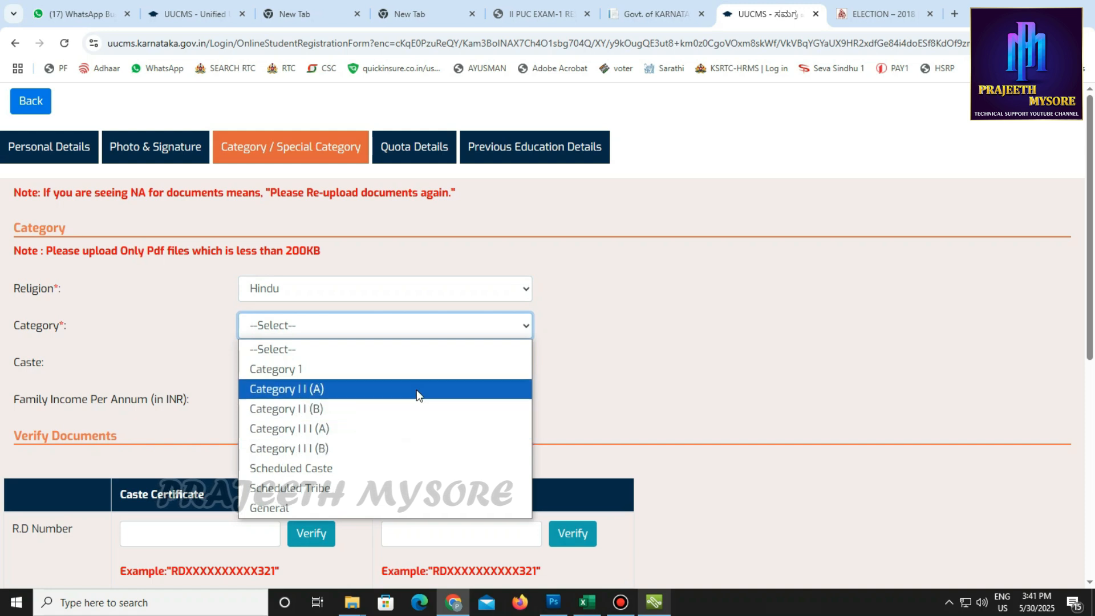
left_click(315, 390)
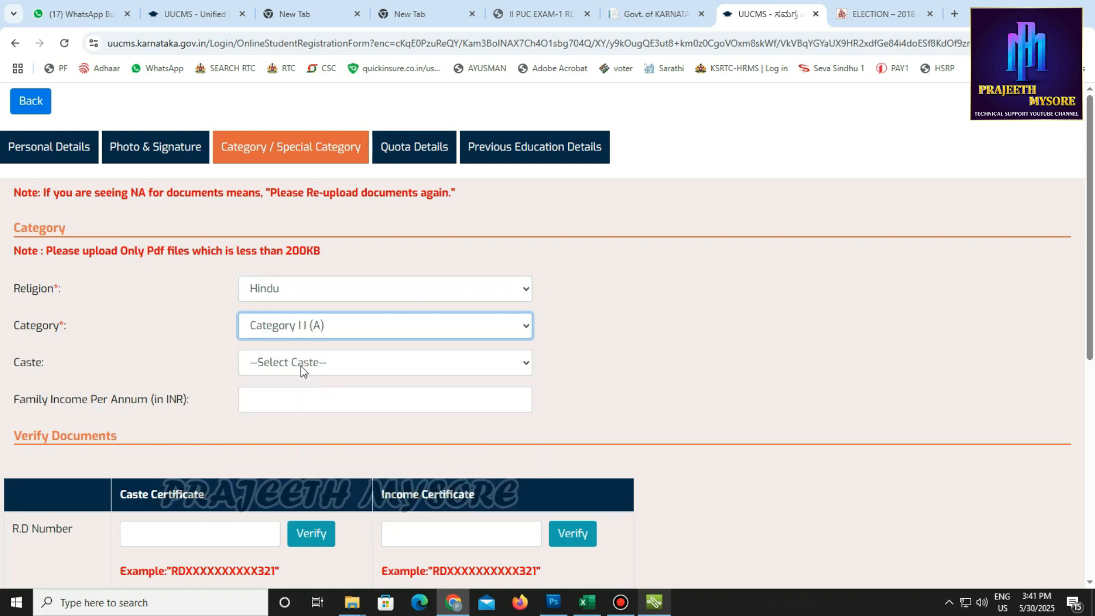
Choose caste Billava and enter a family income of 80000
left_click(301, 368)
scroll(327, 256, "down", 15)
scroll(319, 251, "up", 1)
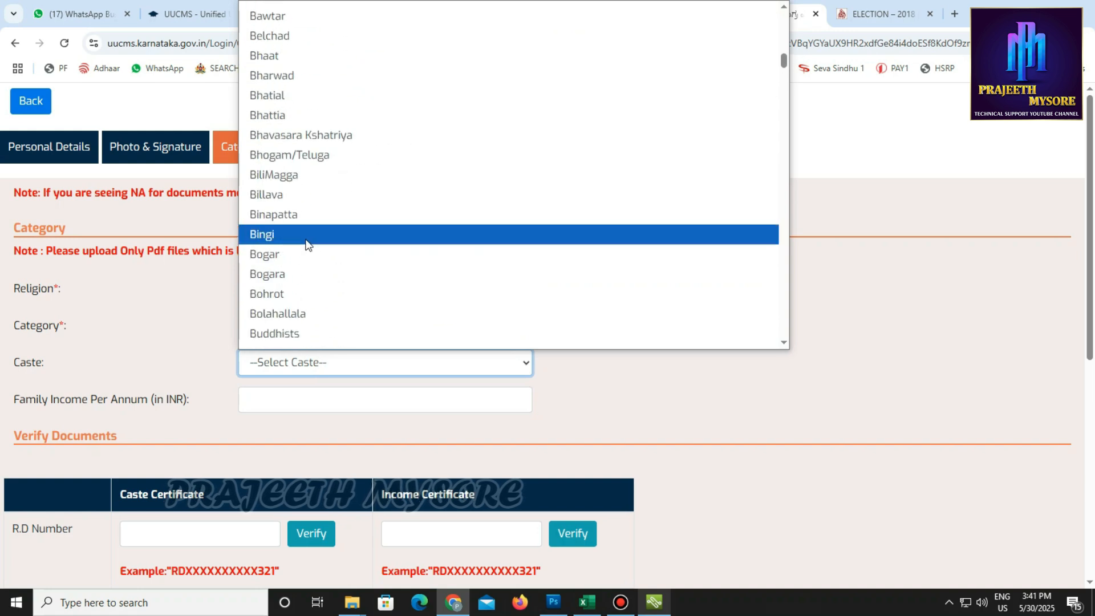
left_click(279, 197)
left_click(280, 393)
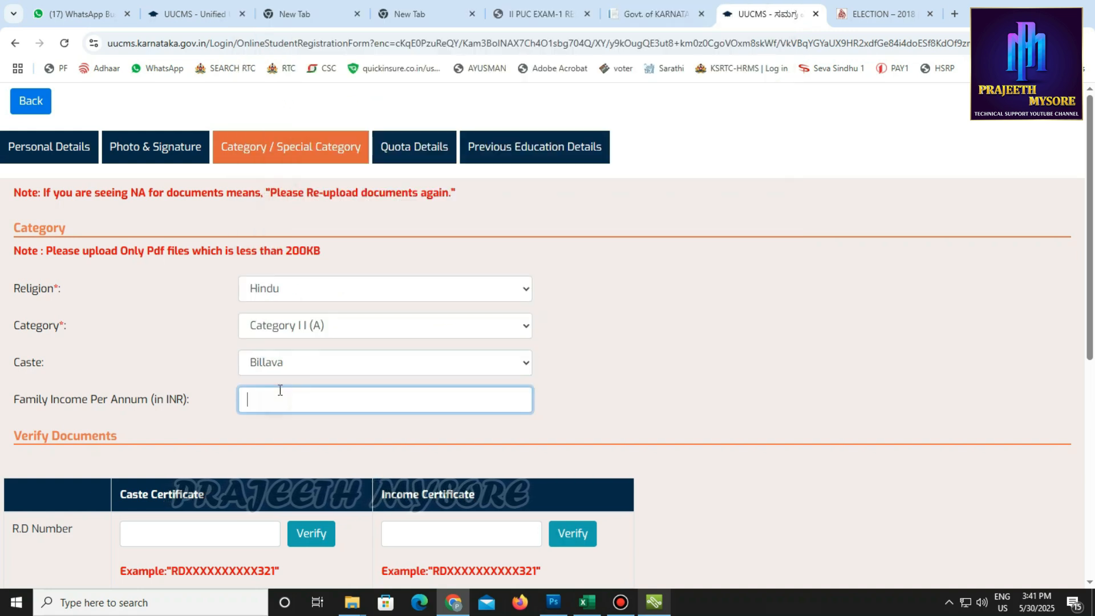
type("80000")
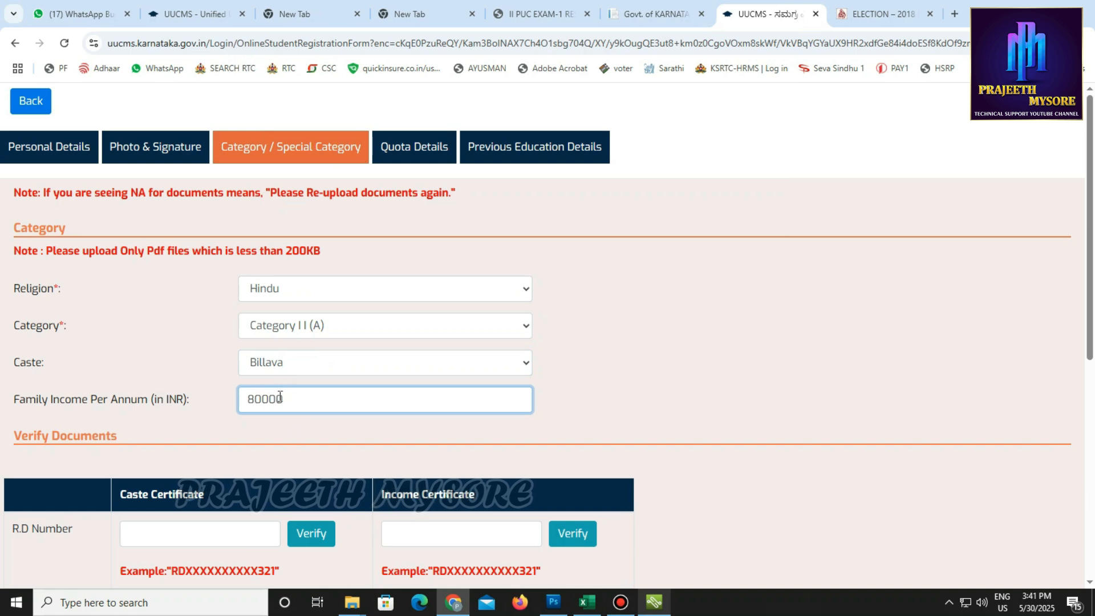
left_click(535, 407)
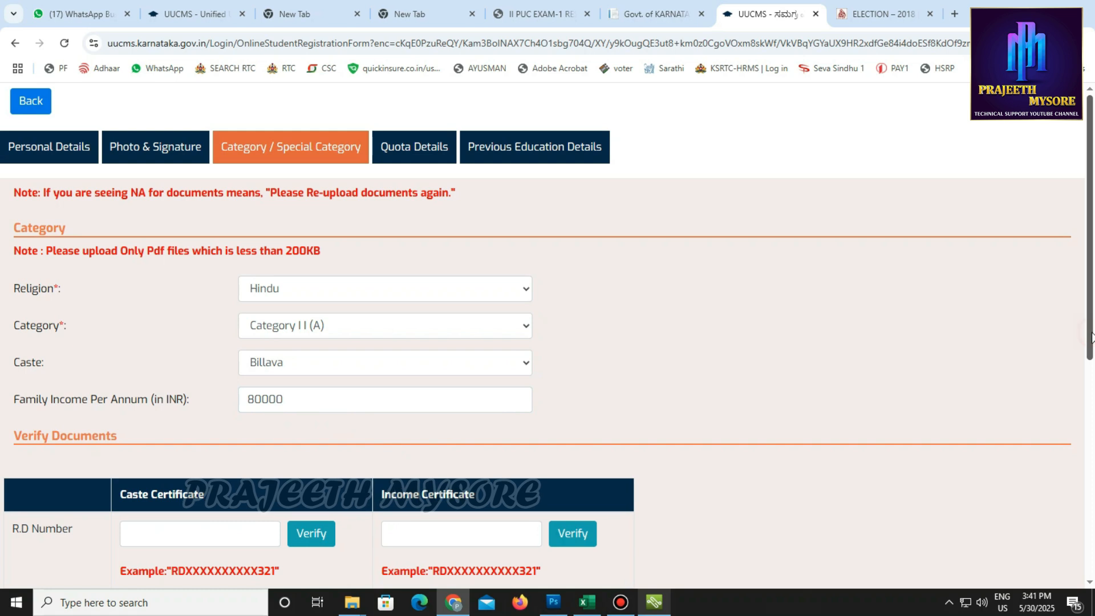
scroll(1091, 336, "down", 3)
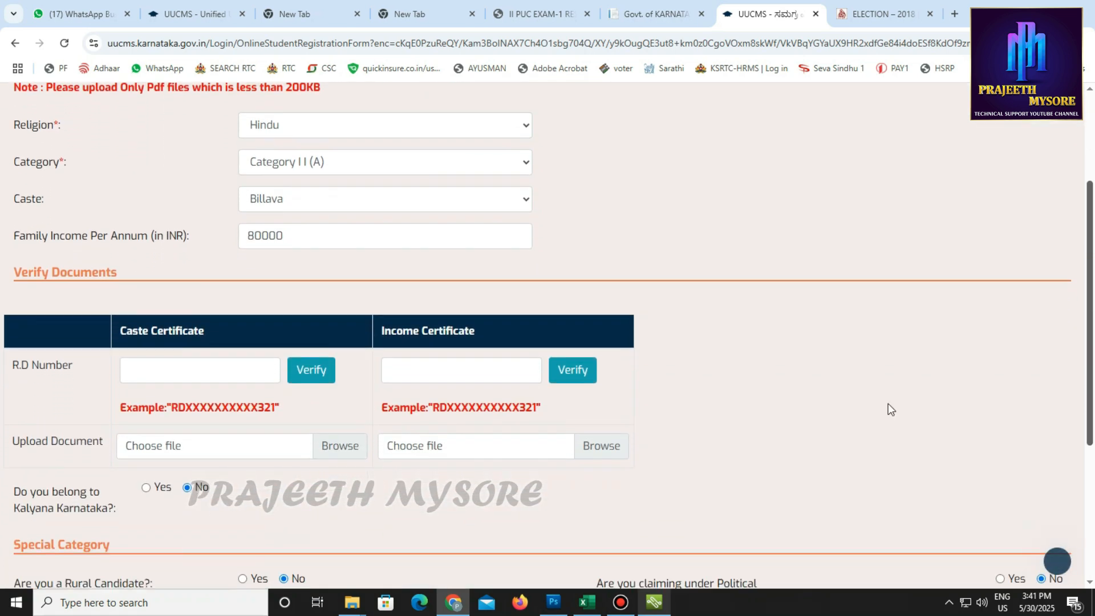
Enter and verify the caste certificate R.D number
left_click(191, 365)
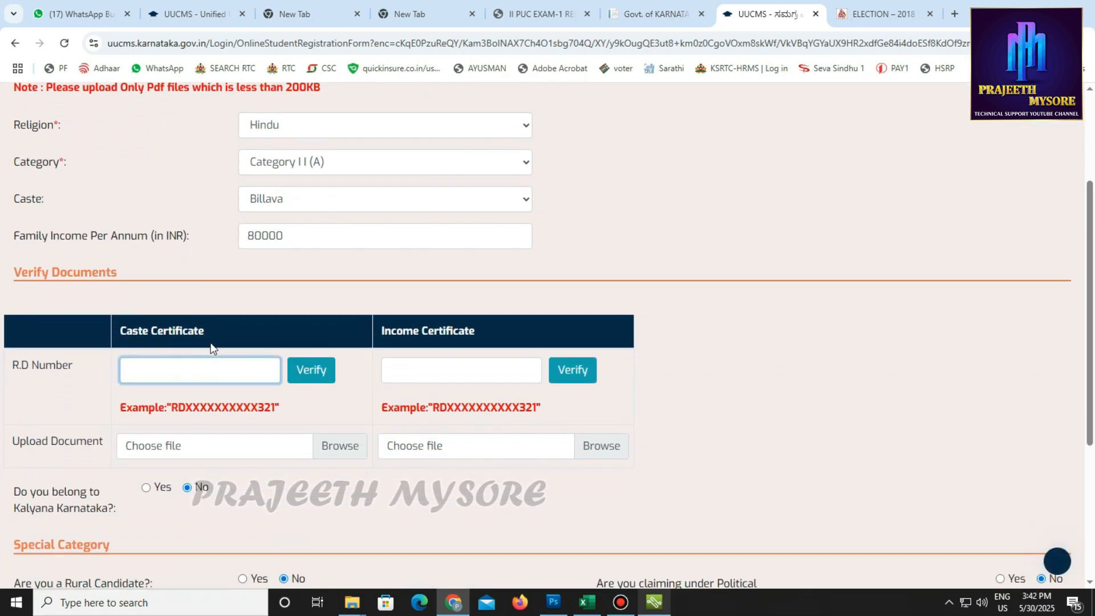
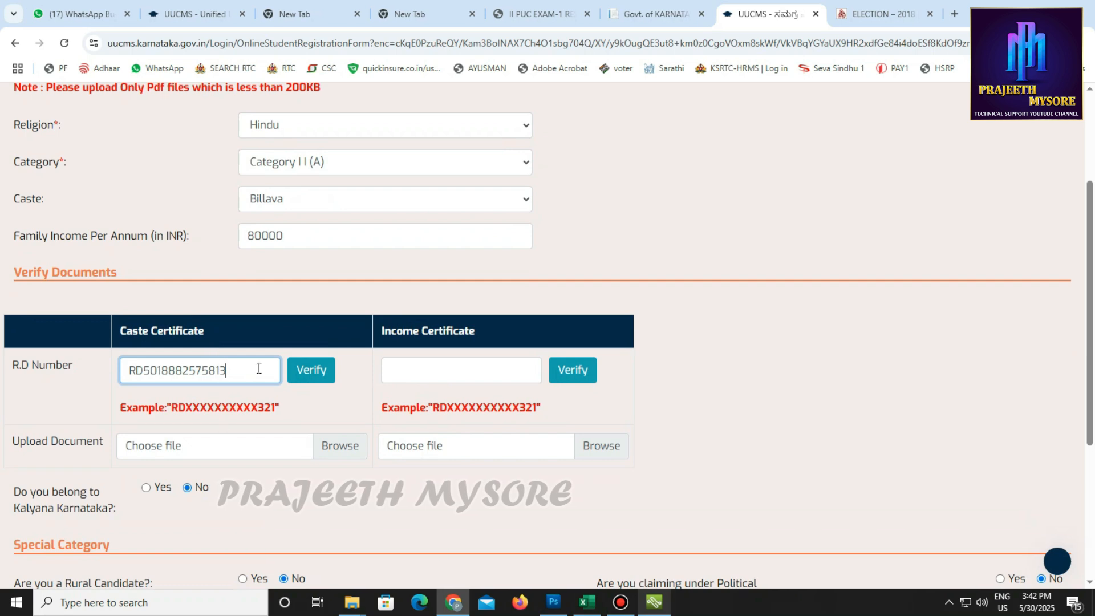
left_click(311, 371)
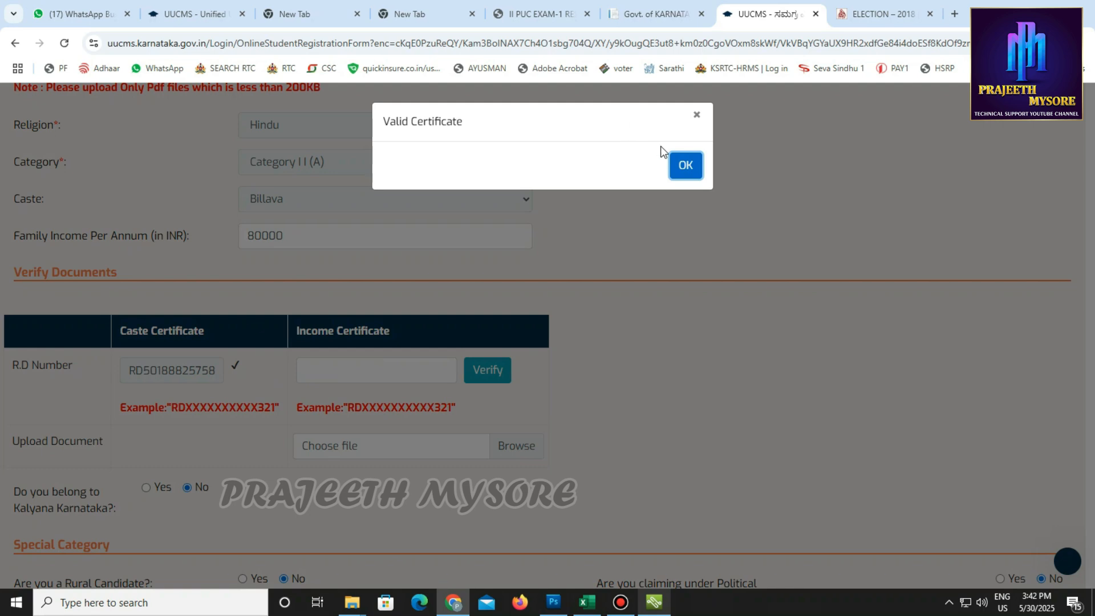
left_click(687, 170)
Enter and verify the income certificate R.D number
left_click(357, 365)
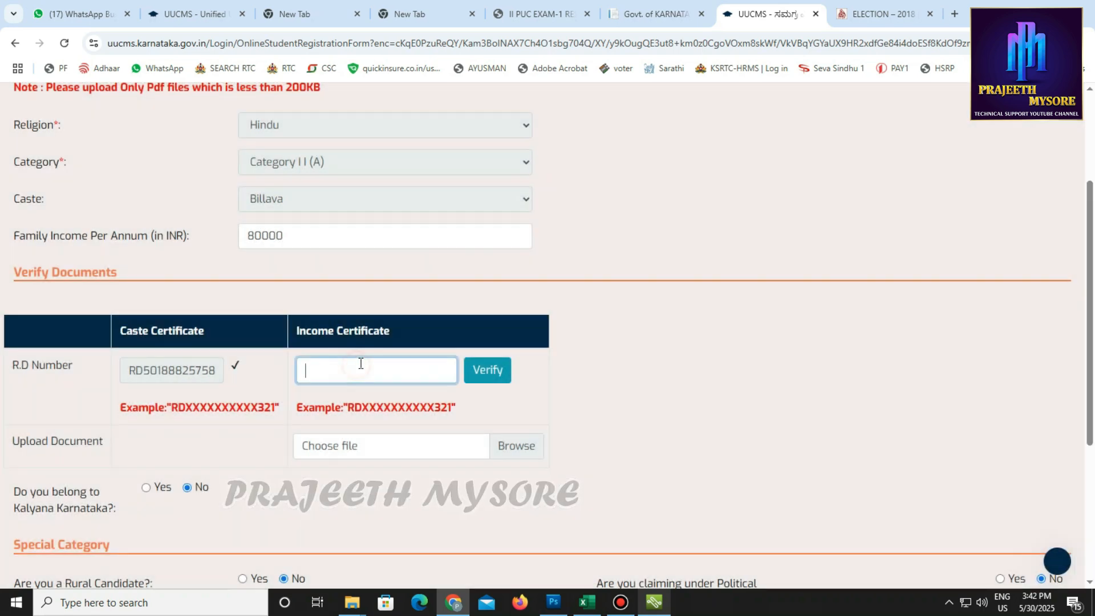
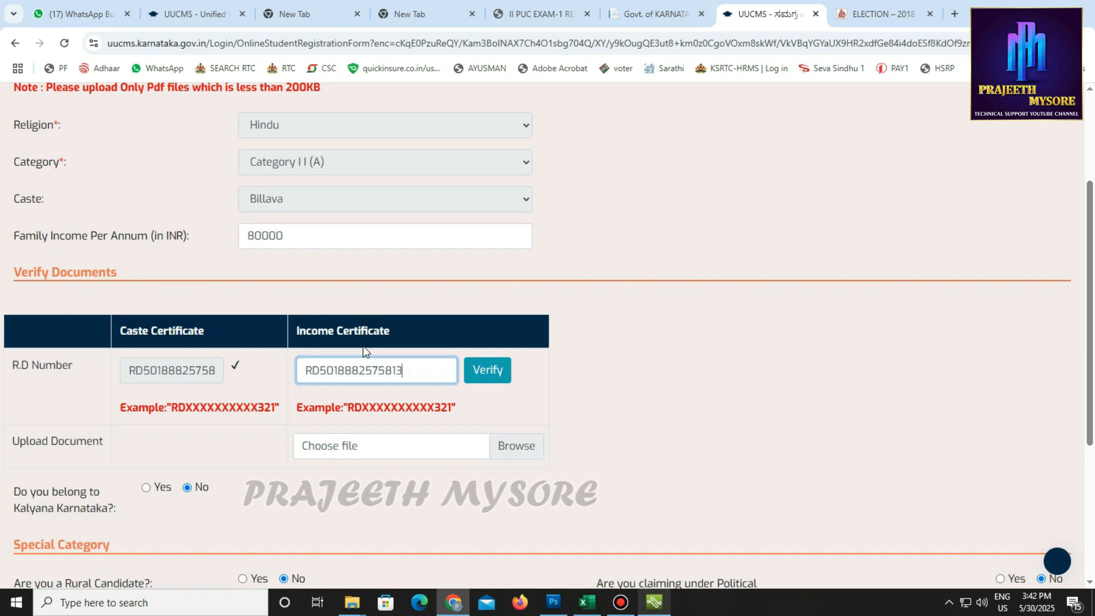
left_click(488, 376)
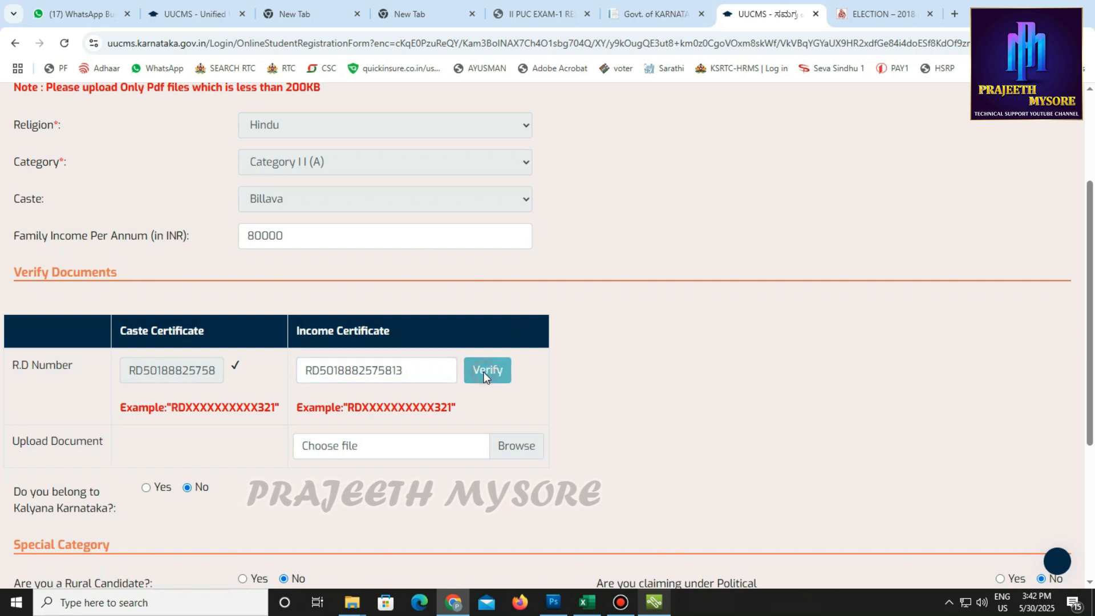
left_click(682, 172)
scroll(249, 427, "down", 1)
scroll(269, 415, "down", 1)
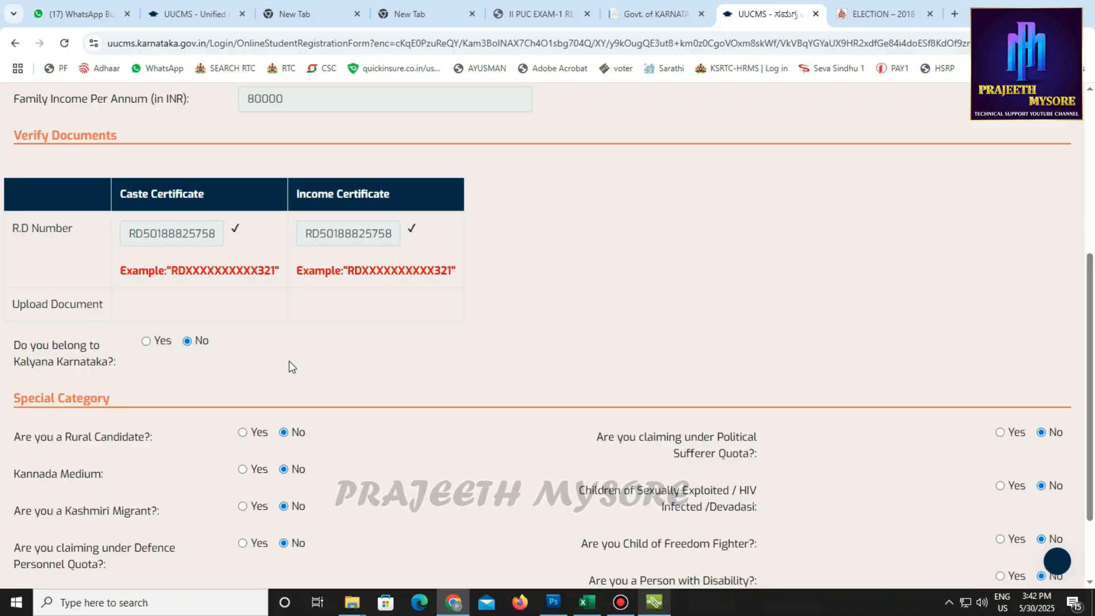
Toggle the Rural Candidate answer to Yes and back to No
left_click_drag(12, 342, 120, 365)
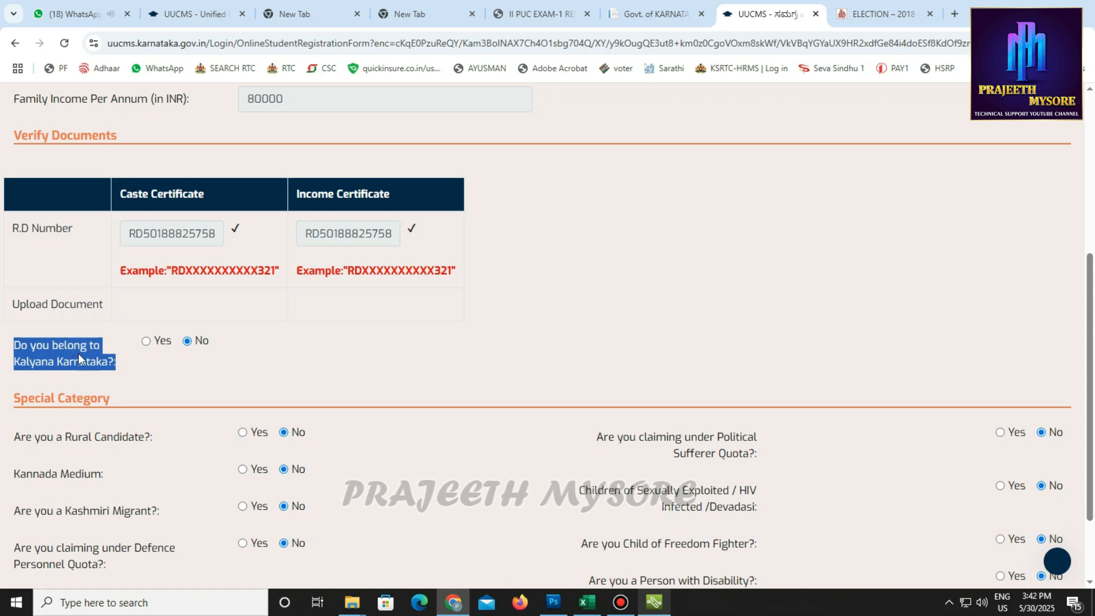
left_click(149, 366)
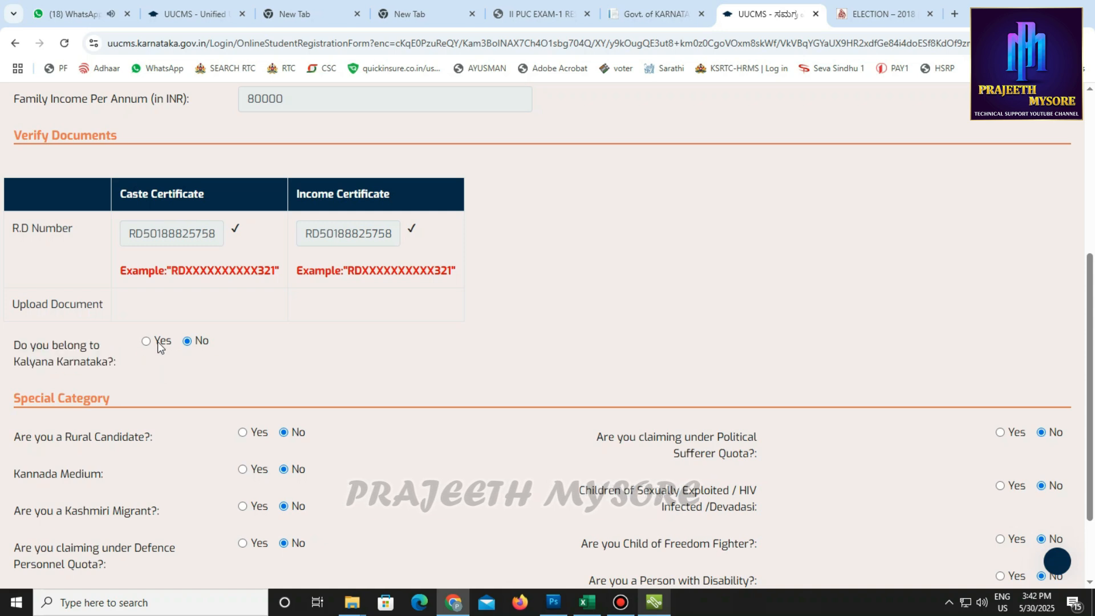
scroll(262, 398, "down", 1)
scroll(196, 367, "up", 1)
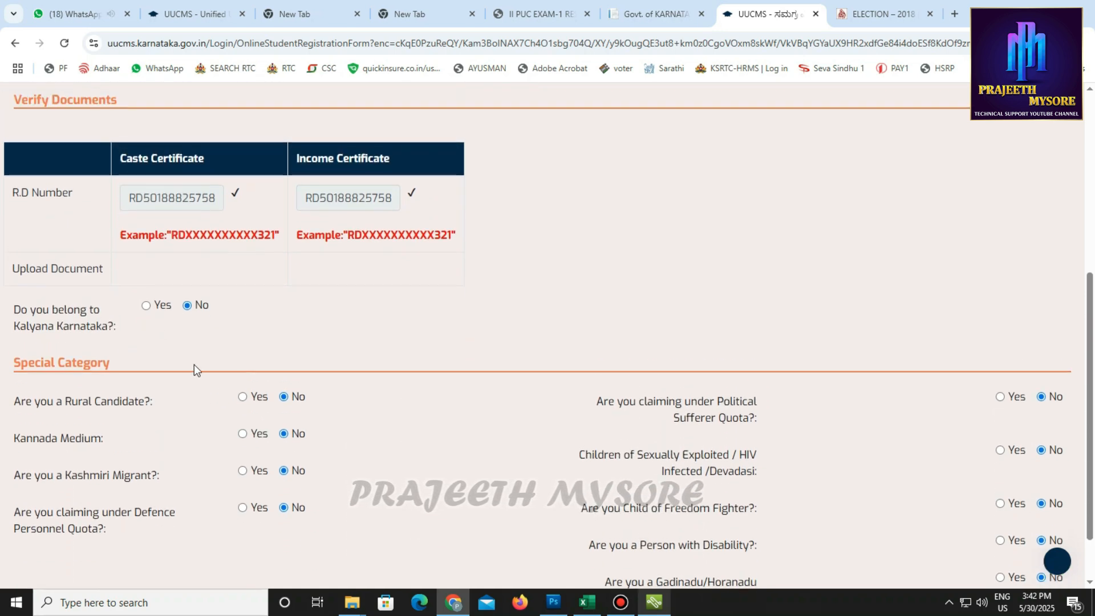
scroll(205, 370, "down", 1)
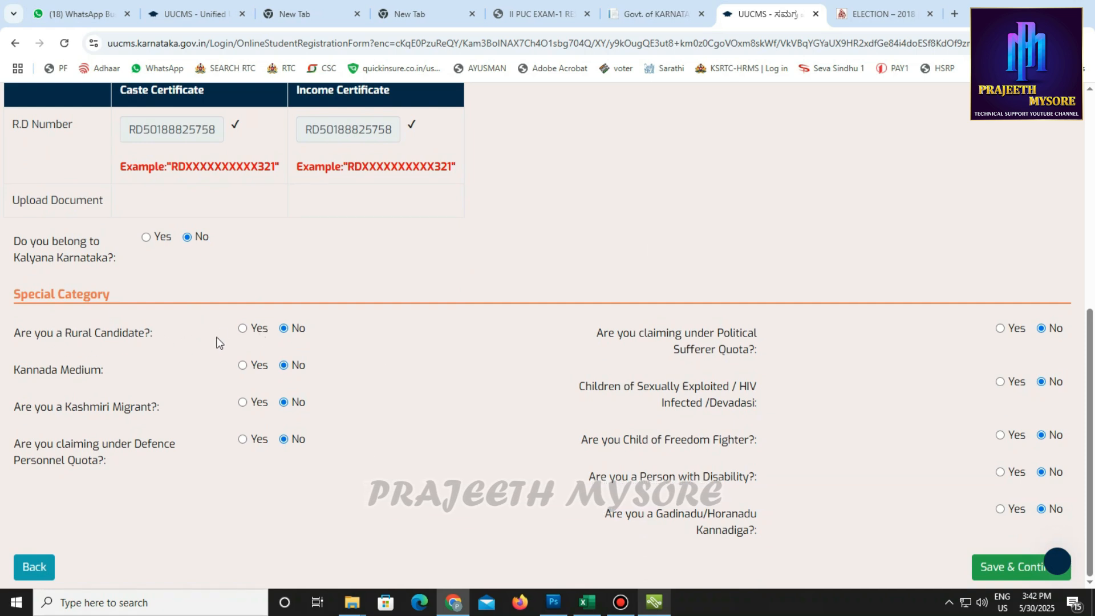
left_click(242, 329)
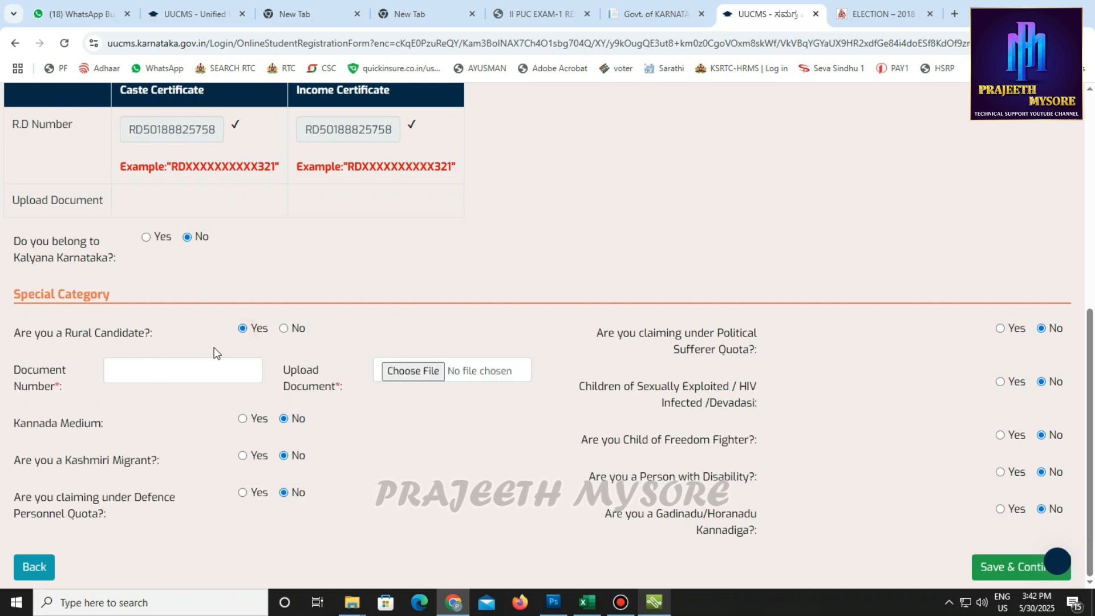
left_click(284, 329)
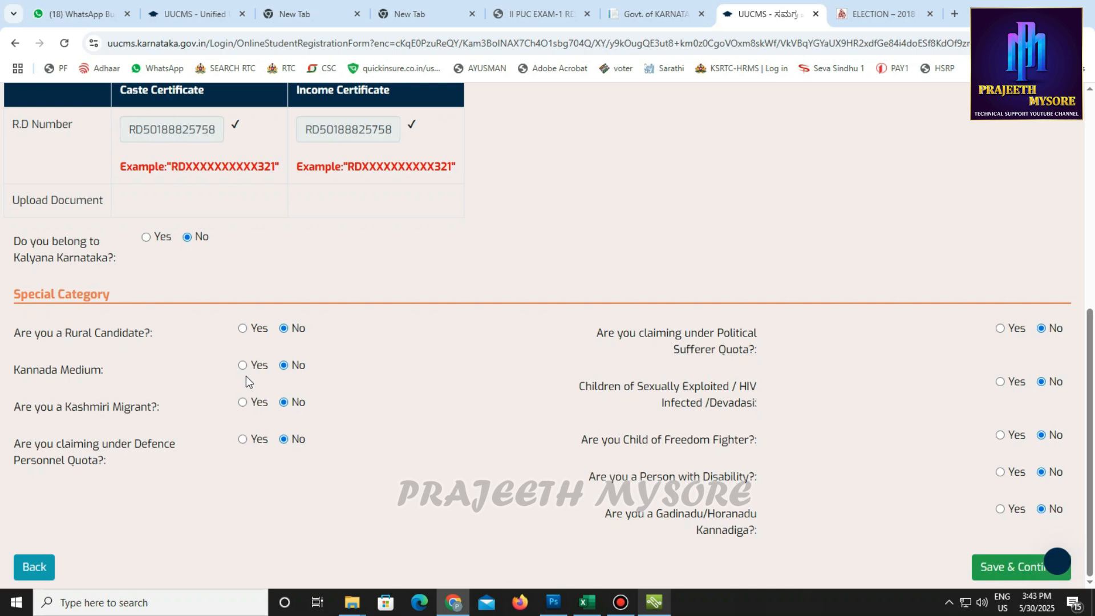
Try the disability fields, reset disability to No, and save the category details
left_click_drag(134, 444, 107, 461)
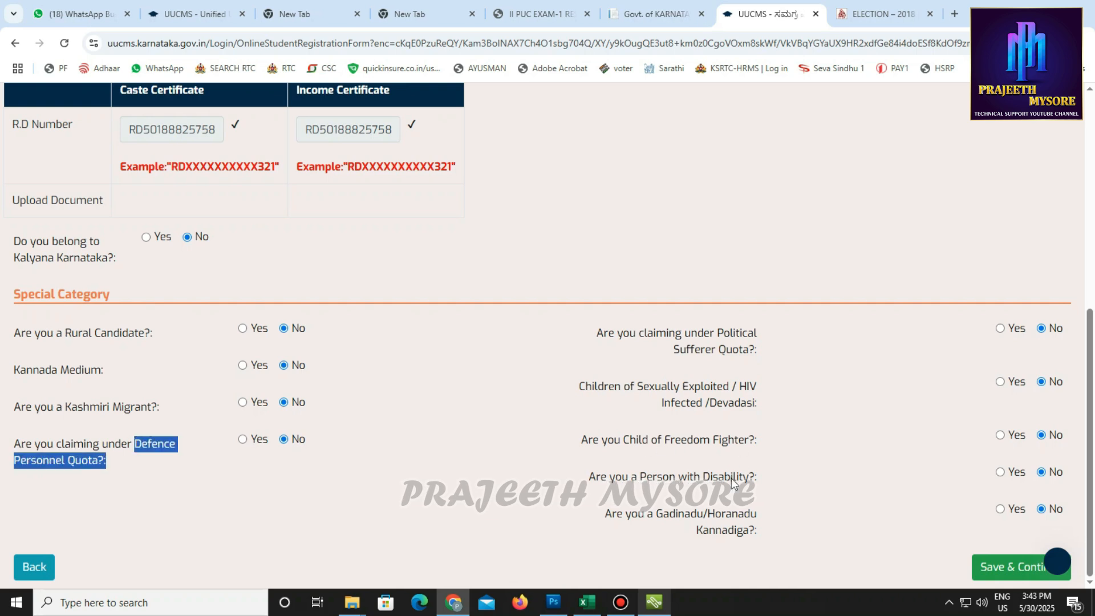
left_click_drag(694, 478, 755, 479)
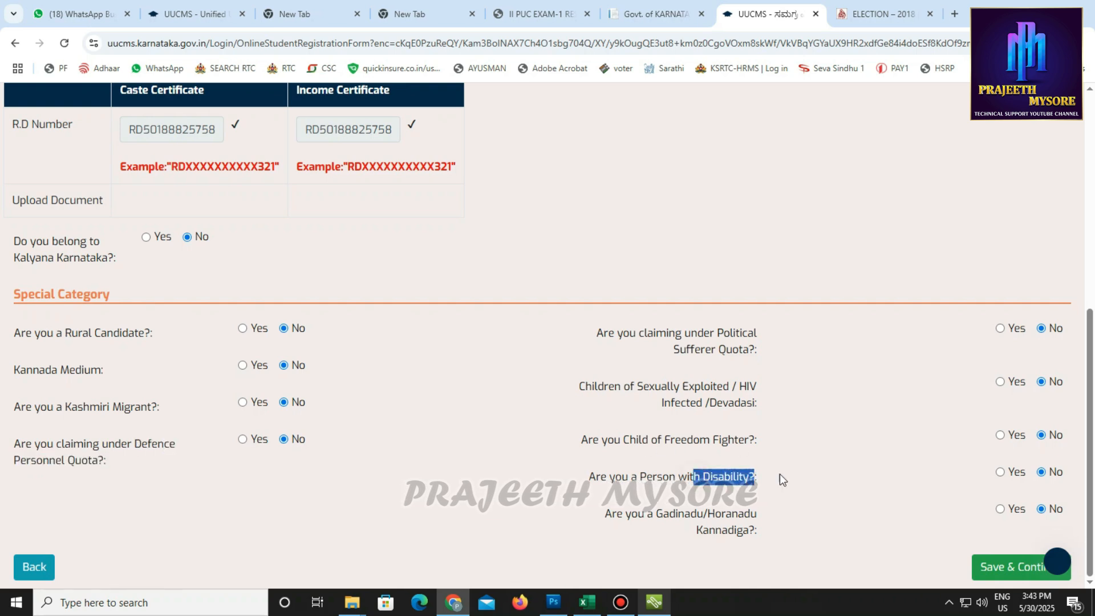
left_click(1000, 472)
scroll(926, 491, "down", 2)
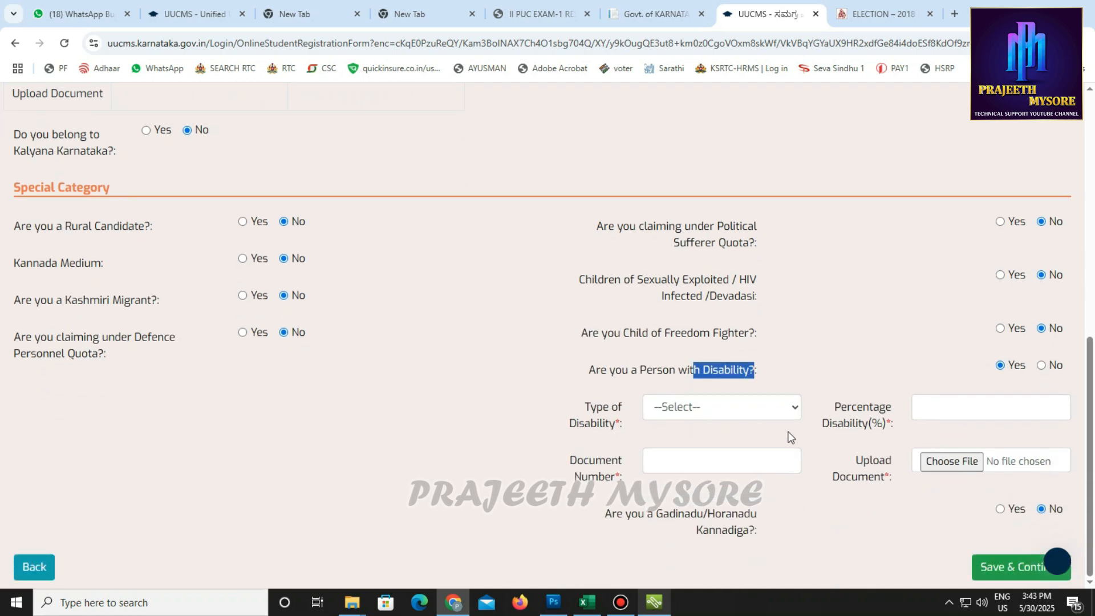
left_click(736, 409)
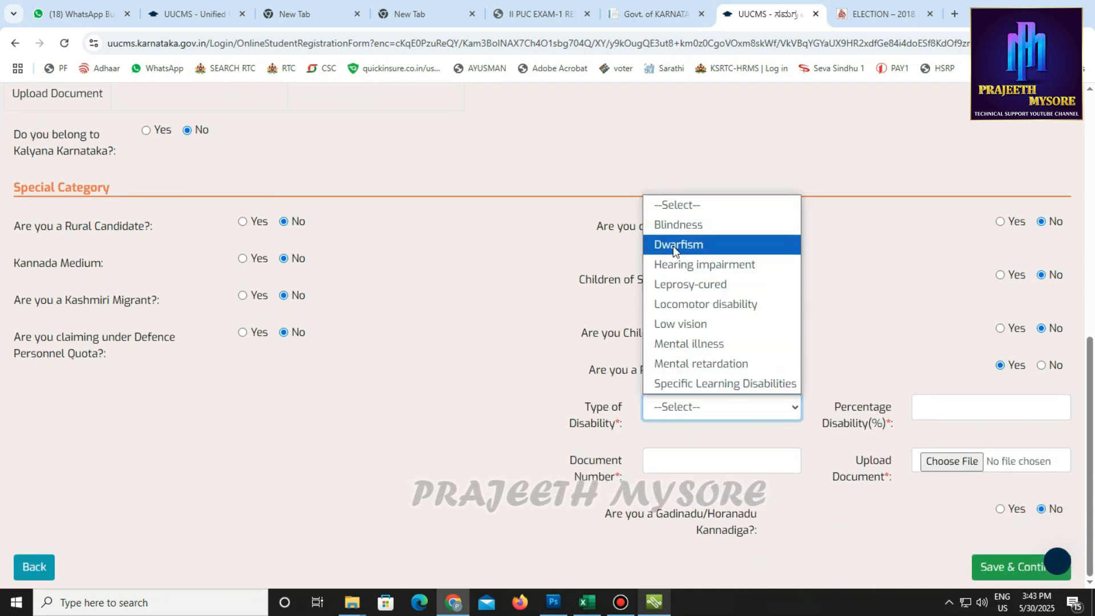
left_click(887, 372)
left_click(944, 413)
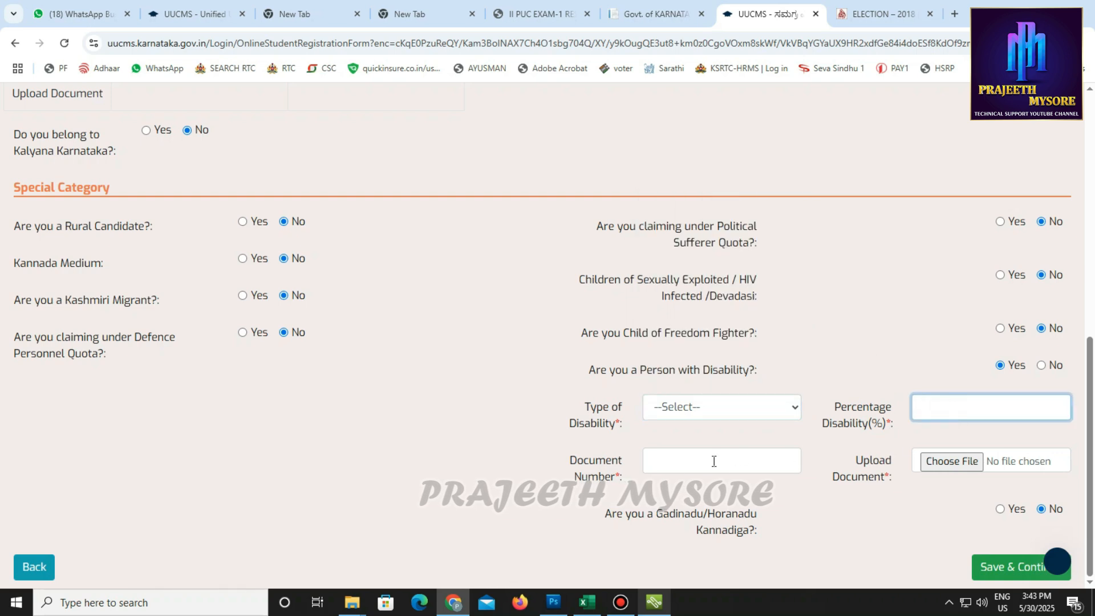
left_click(661, 462)
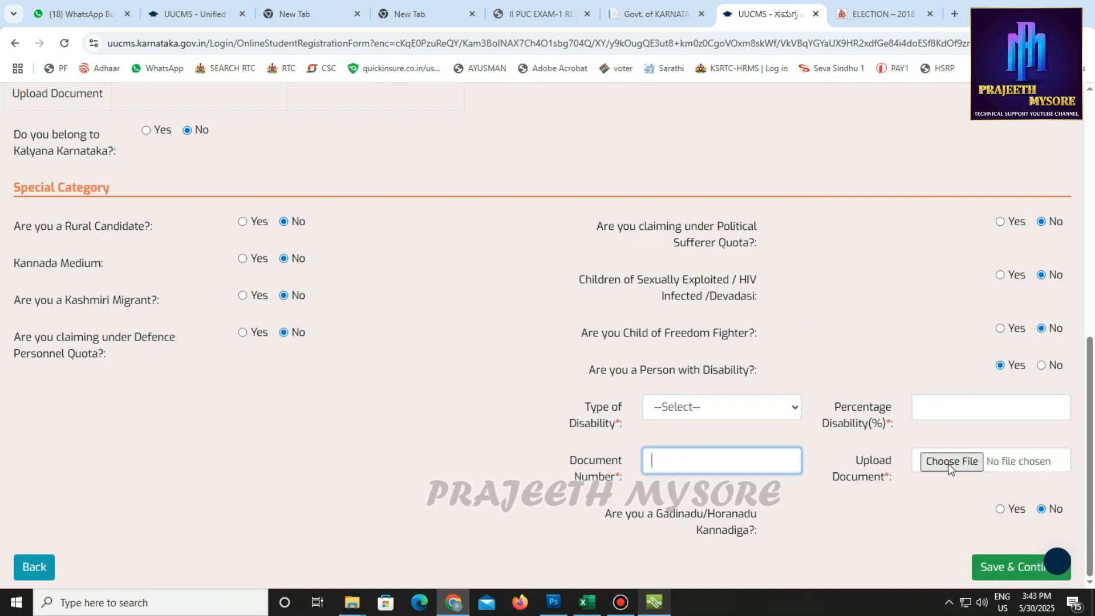
left_click(1043, 366)
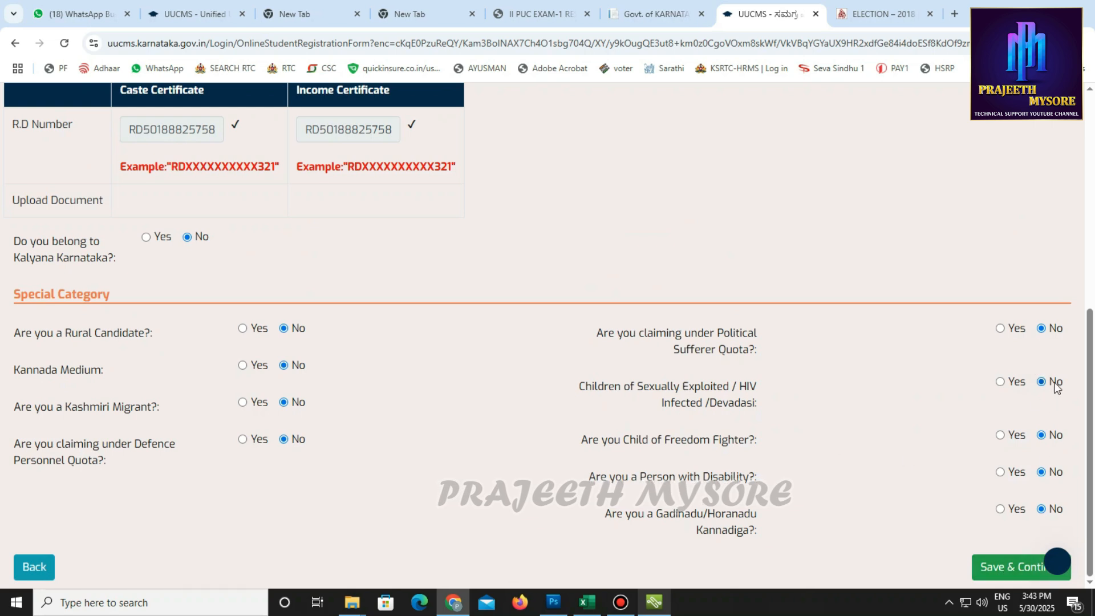
left_click(992, 567)
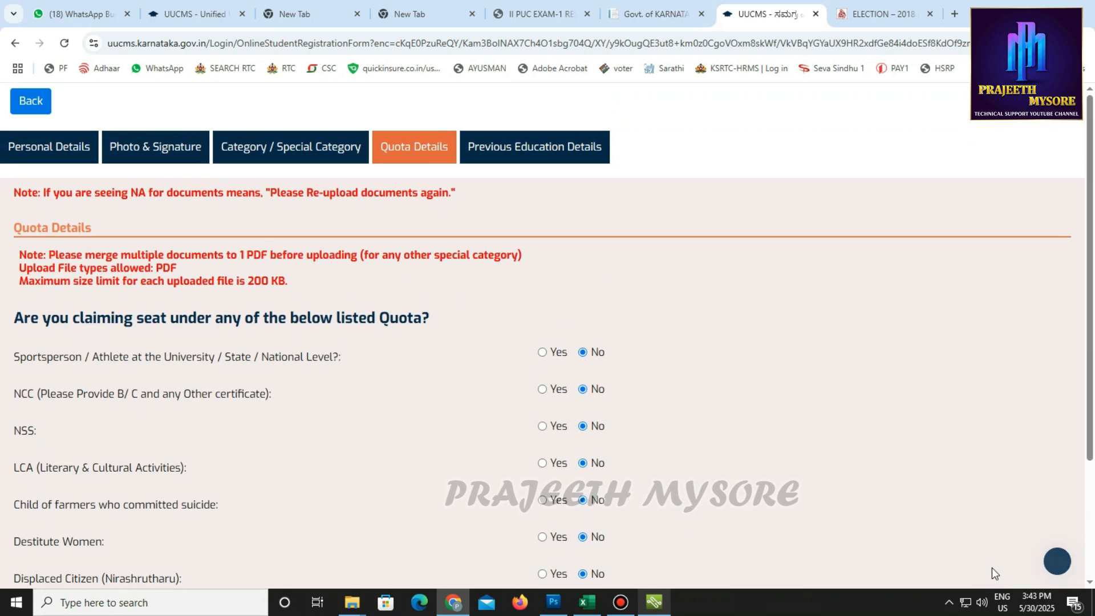
Leave every quota, including NCC, answered No and save the quota details
scroll(647, 421, "down", 1)
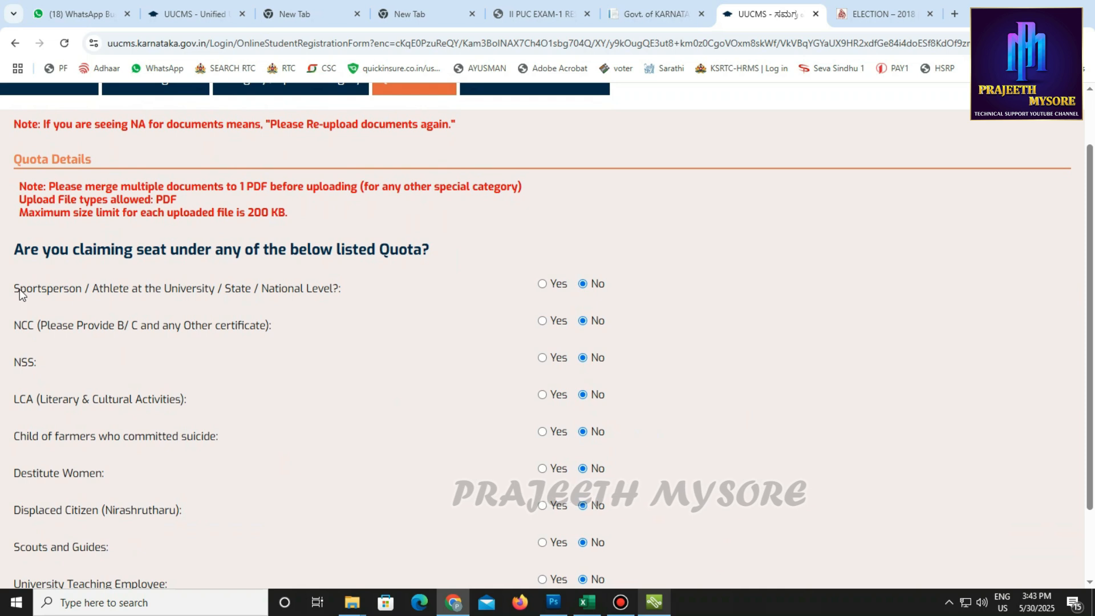
left_click_drag(85, 291, 88, 292)
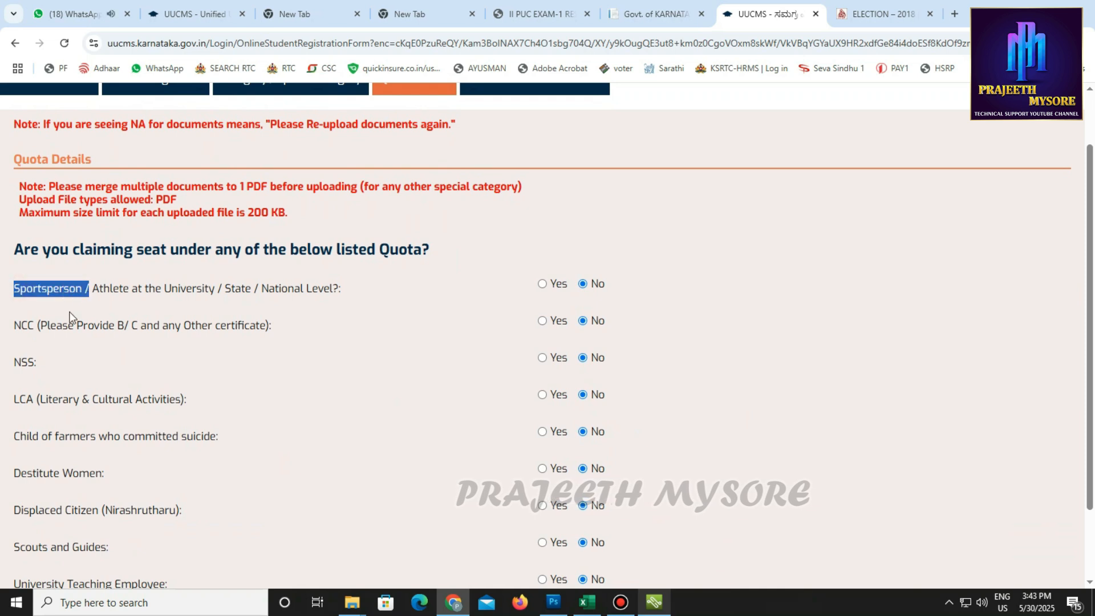
left_click_drag(13, 322, 98, 327)
left_click(26, 364)
left_click_drag(26, 364, 36, 363)
left_click(541, 322)
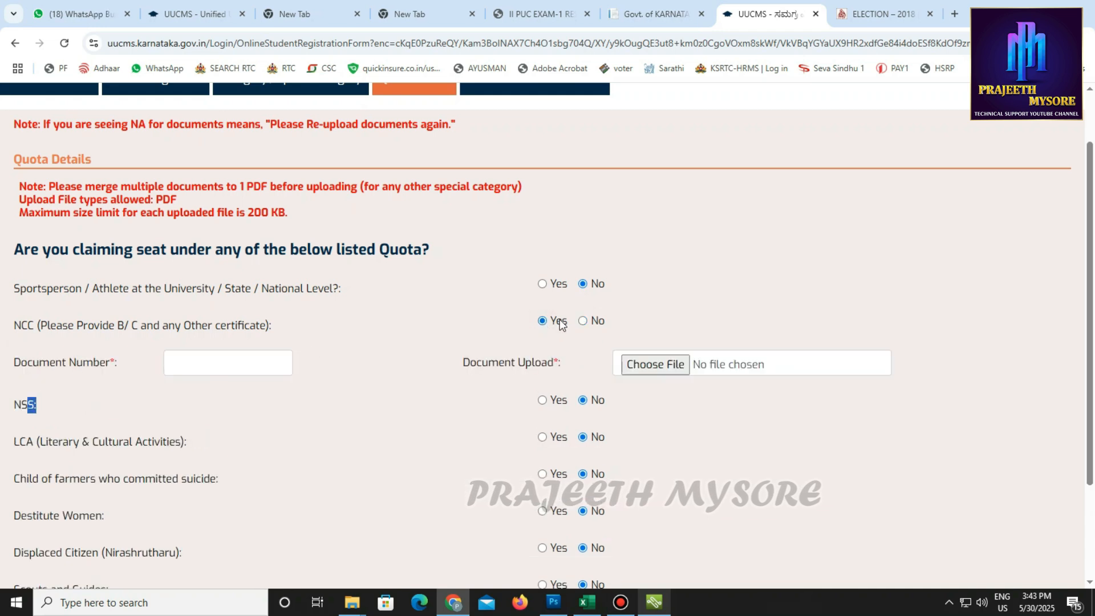
left_click(582, 320)
scroll(419, 356, "down", 2)
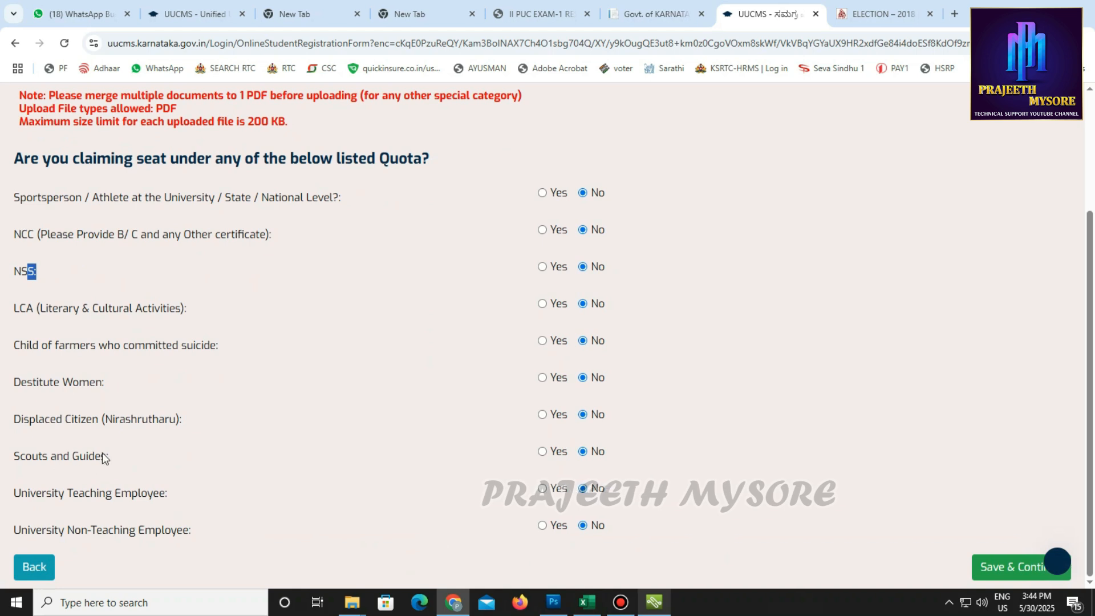
left_click(999, 568)
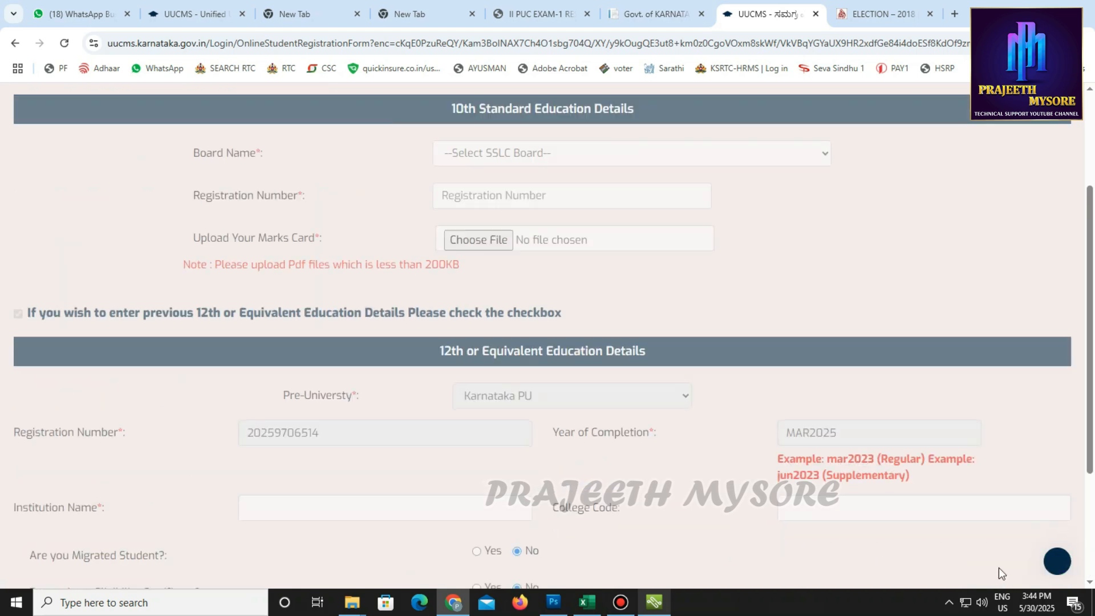
Select Karnataka Secondary Education Examination Board and enter the 10th registration number
left_click_drag(453, 271, 627, 266)
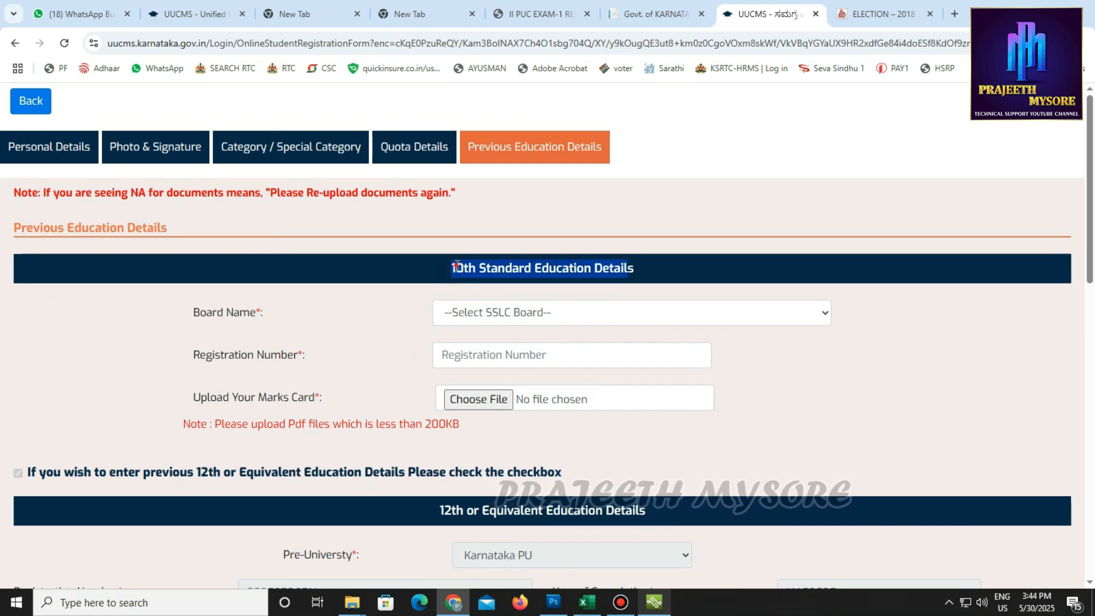
left_click(521, 313)
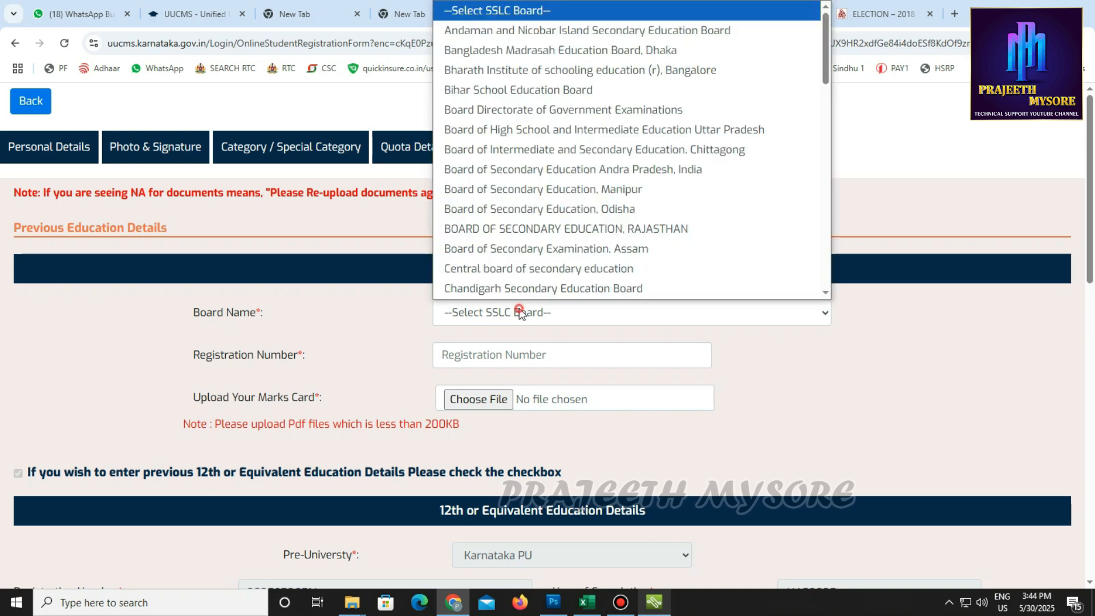
scroll(517, 254, "down", 3)
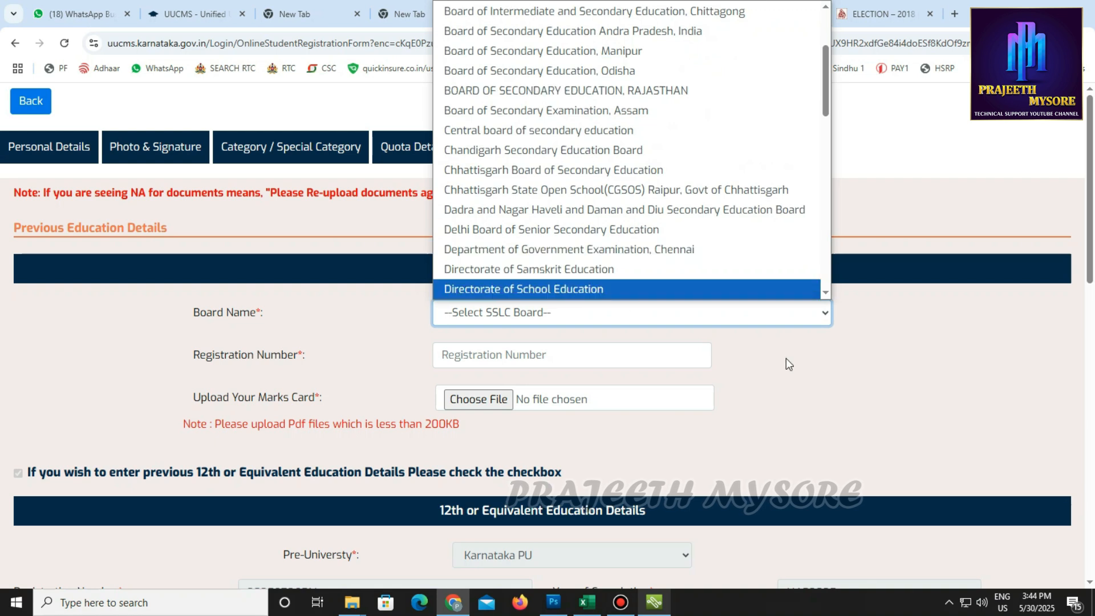
key("k")
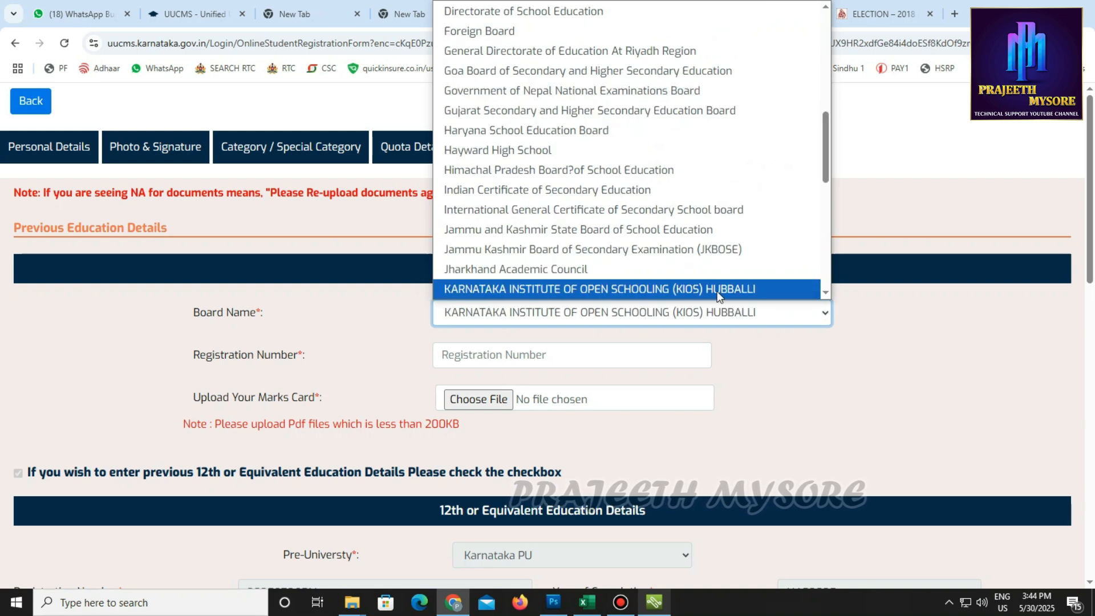
scroll(718, 291, "down", 3)
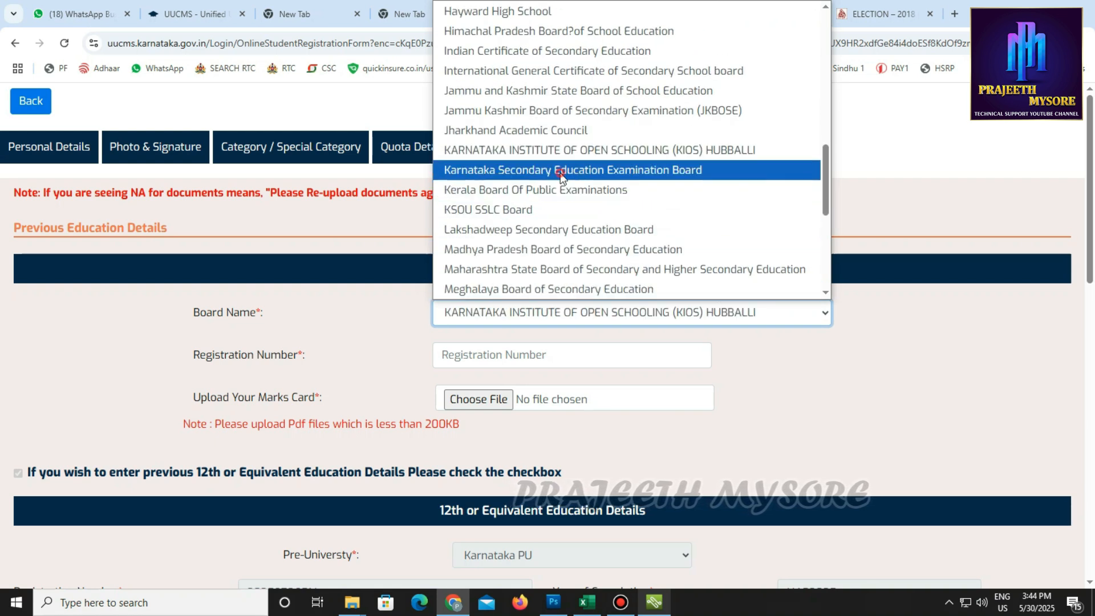
left_click(562, 172)
left_click(479, 357)
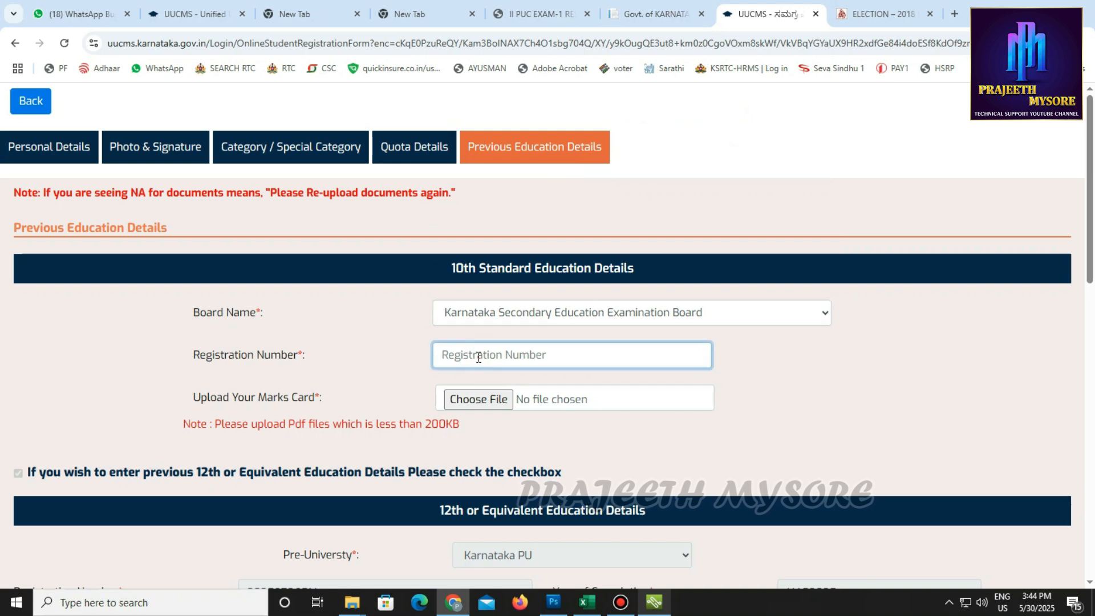
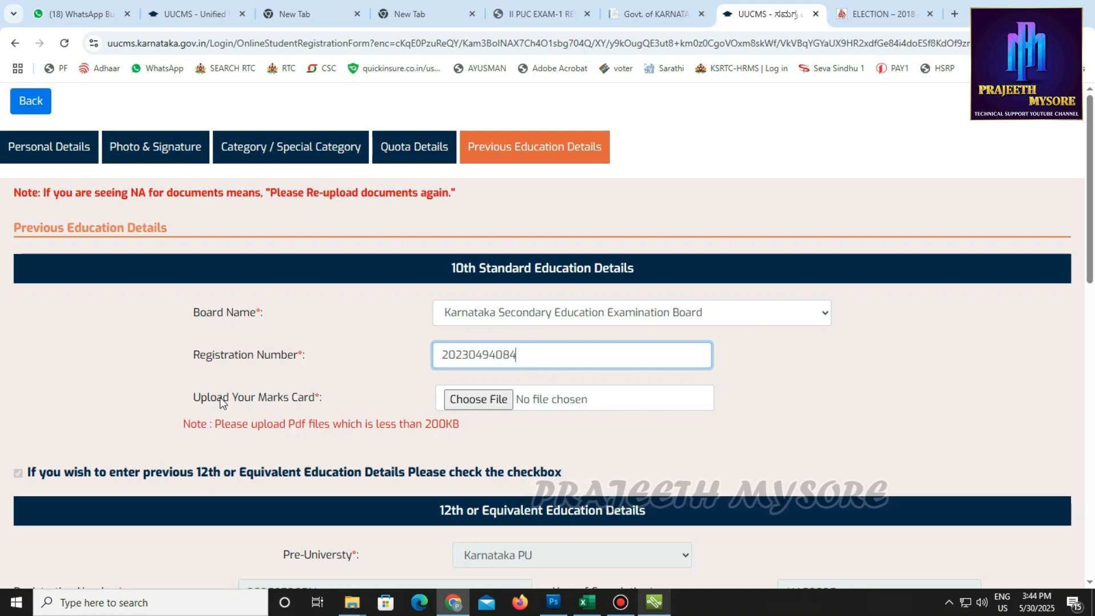
Attach SSLC.pdf as the 10th marks card
left_click(478, 399)
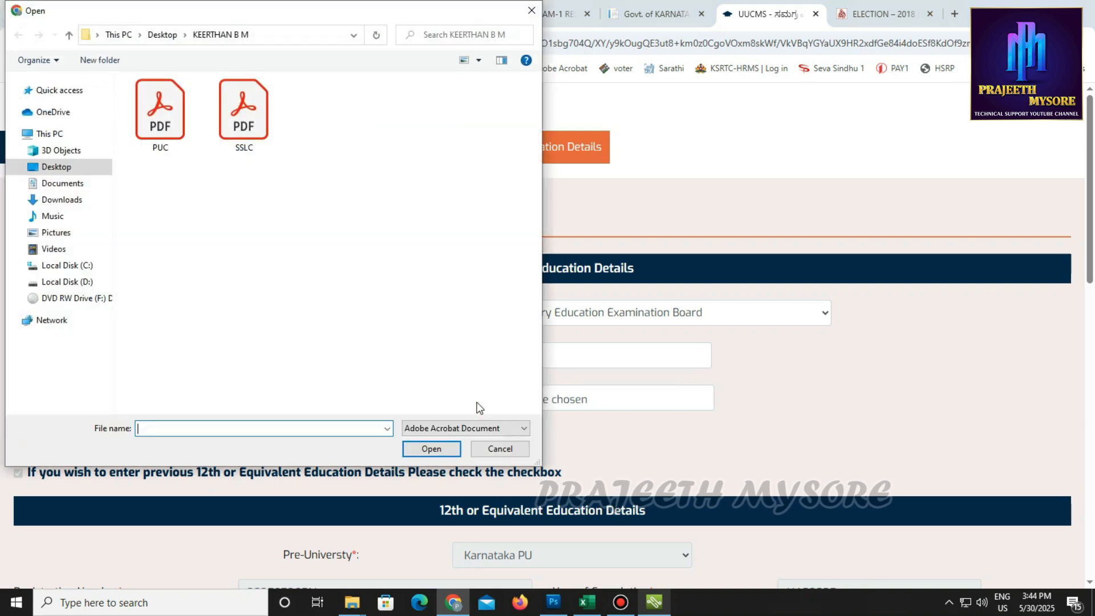
left_click(248, 146)
left_click(431, 449)
scroll(557, 406, "down", 1)
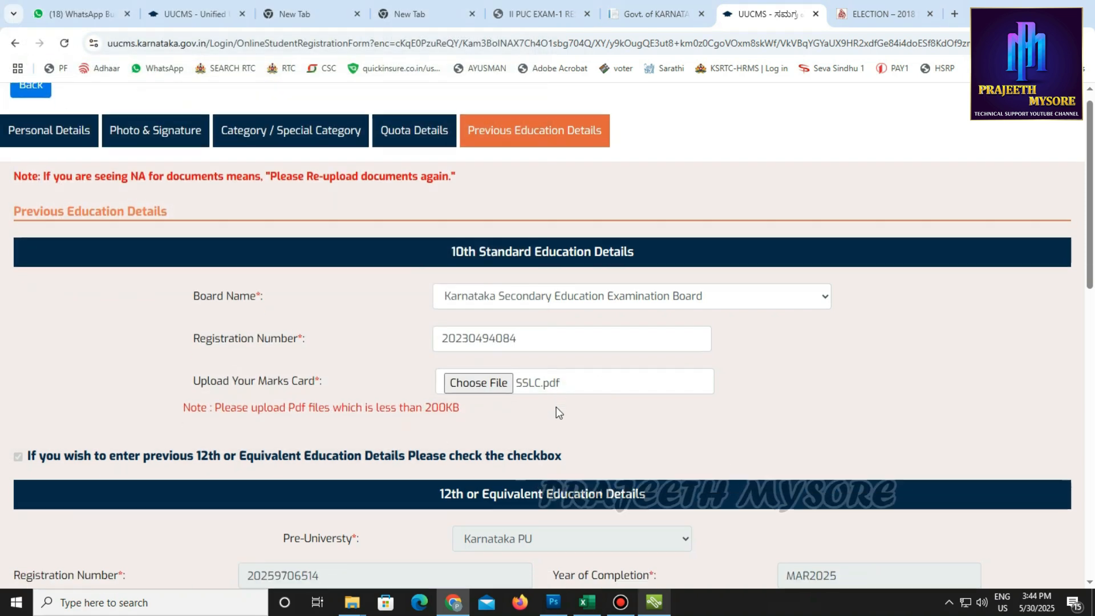
scroll(556, 406, "down", 4)
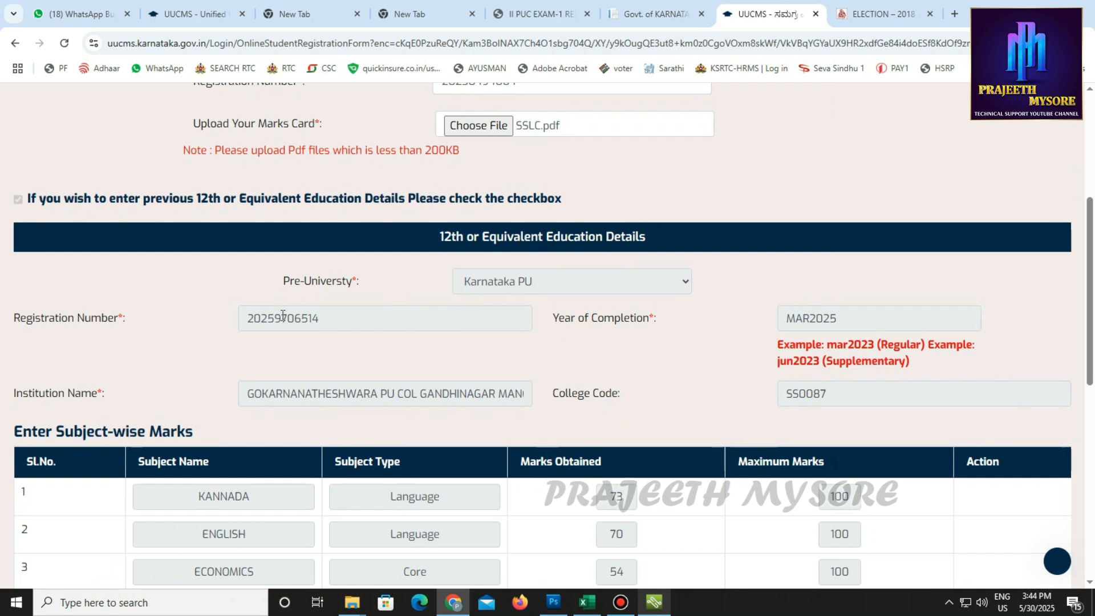
Attach PUC.pdf as the 12th marks card
scroll(570, 266, "down", 1)
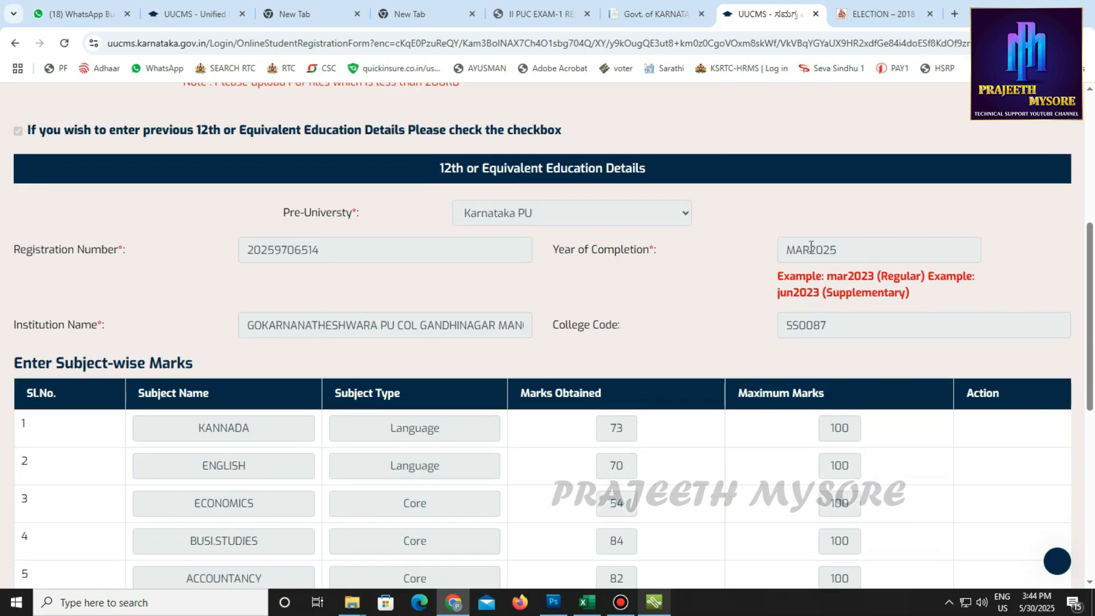
scroll(660, 337, "down", 2)
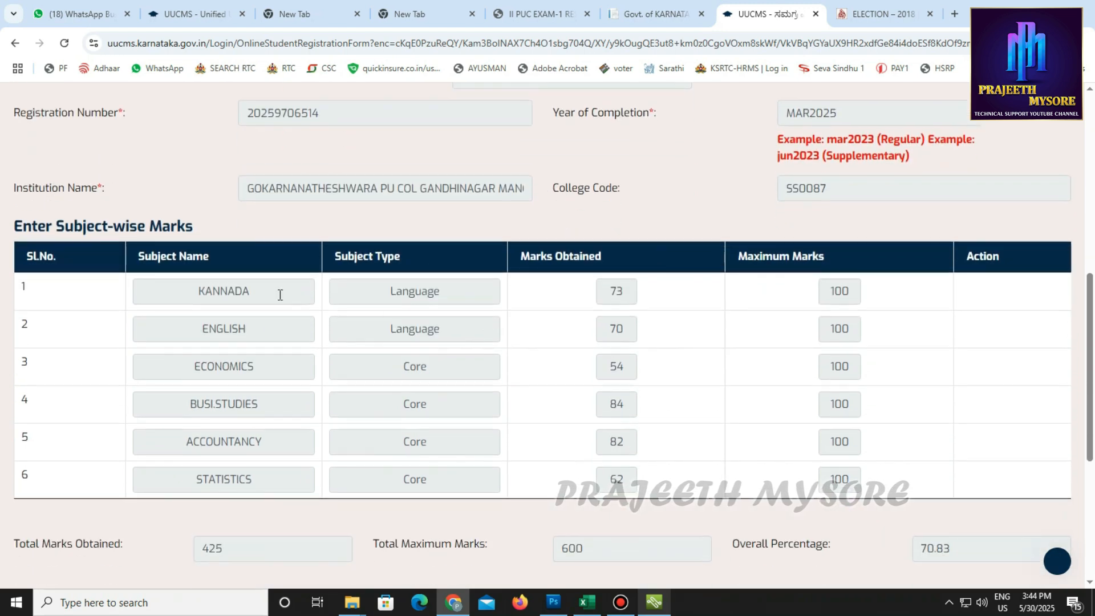
scroll(734, 412, "down", 1)
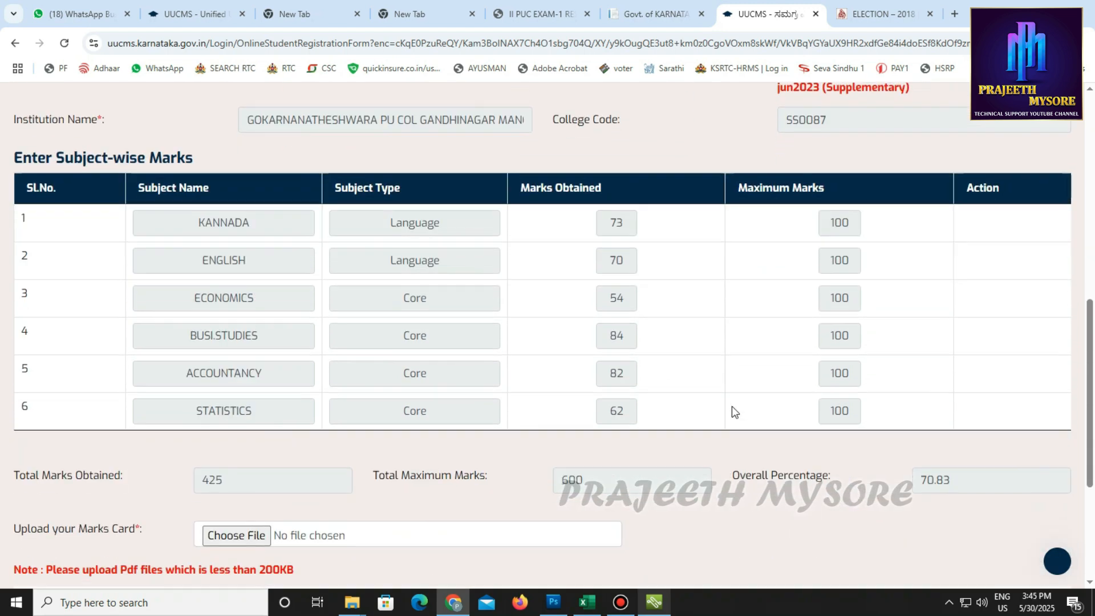
scroll(733, 411, "down", 3)
left_click_drag(13, 324, 137, 326)
left_click(91, 331)
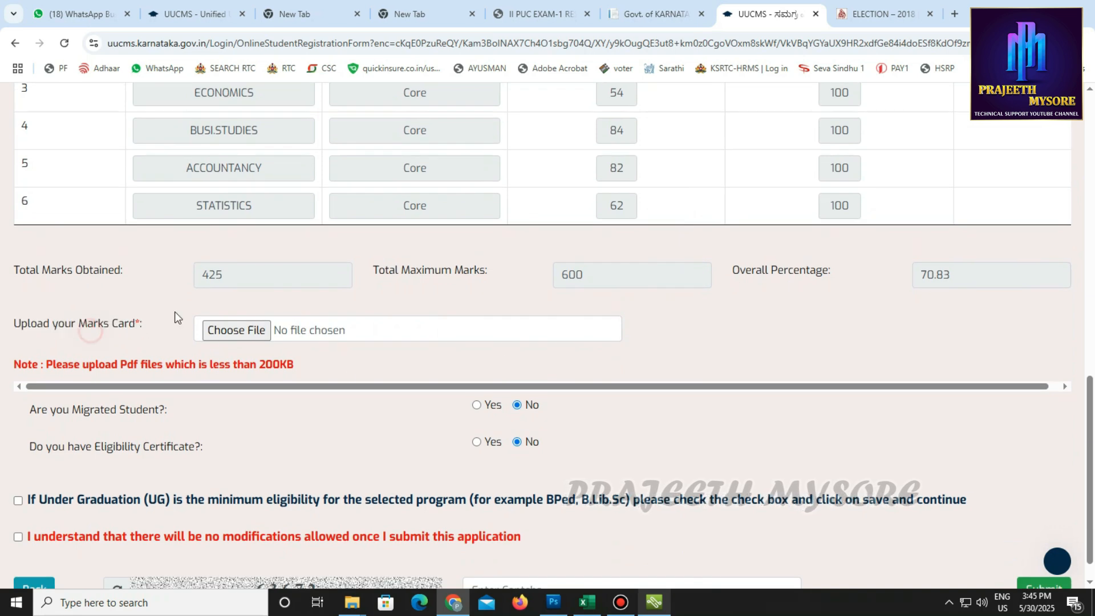
left_click(238, 330)
left_click(184, 121)
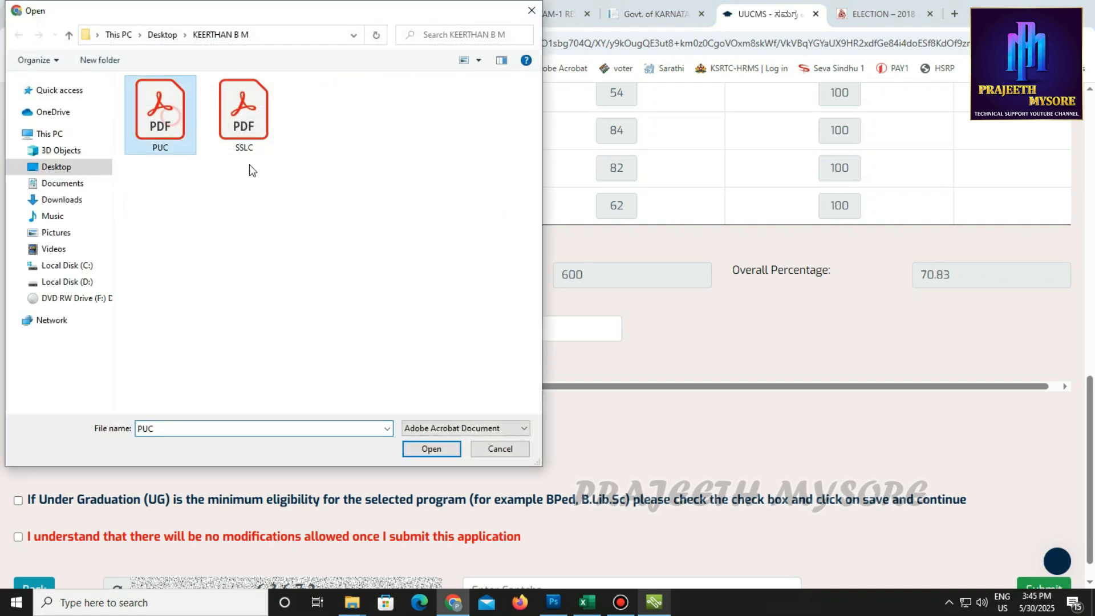
left_click(431, 448)
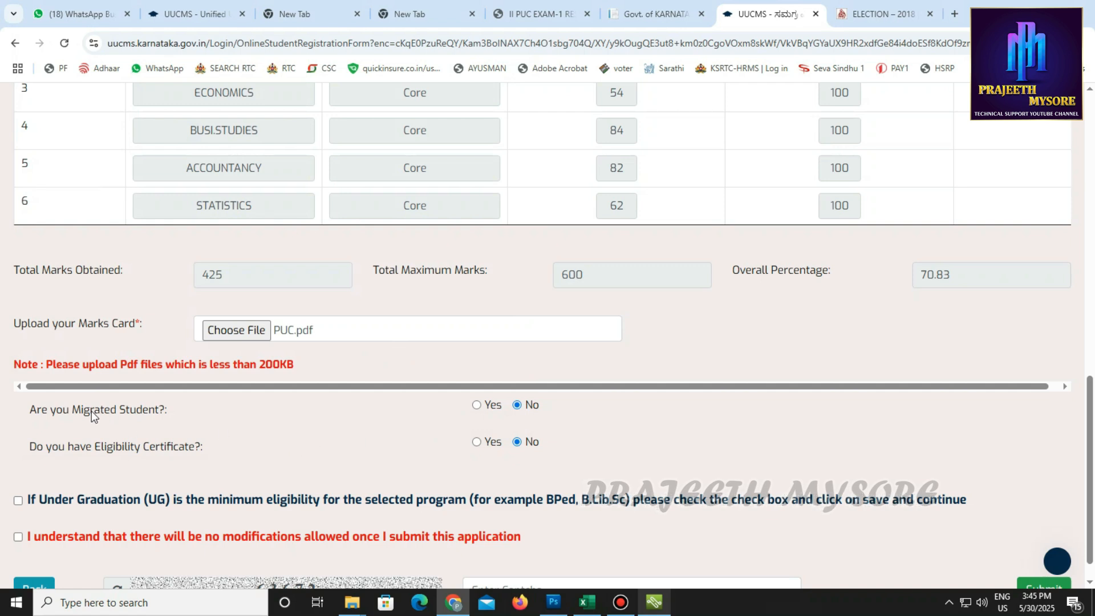
Leave Eligibility Certificate at No, accept the declaration and enter the captcha
left_click_drag(91, 410, 183, 407)
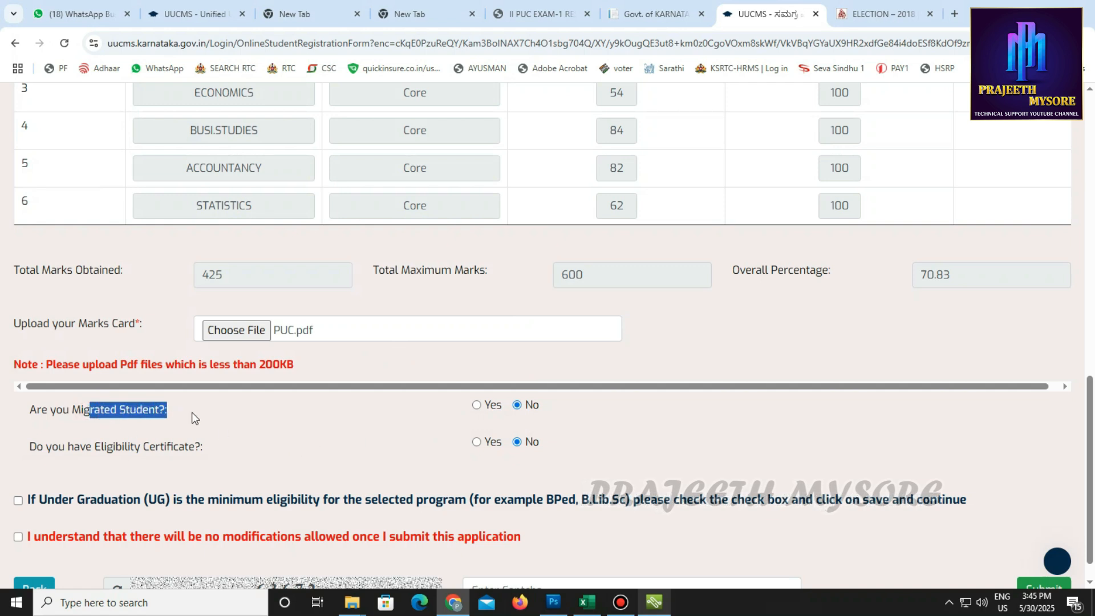
left_click(222, 426)
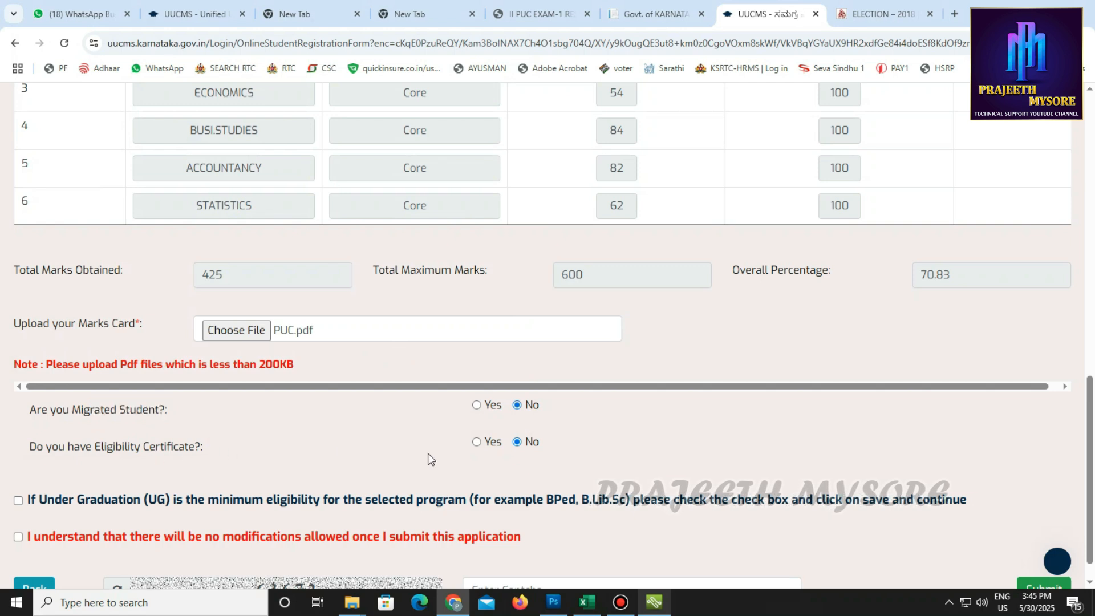
left_click(478, 443)
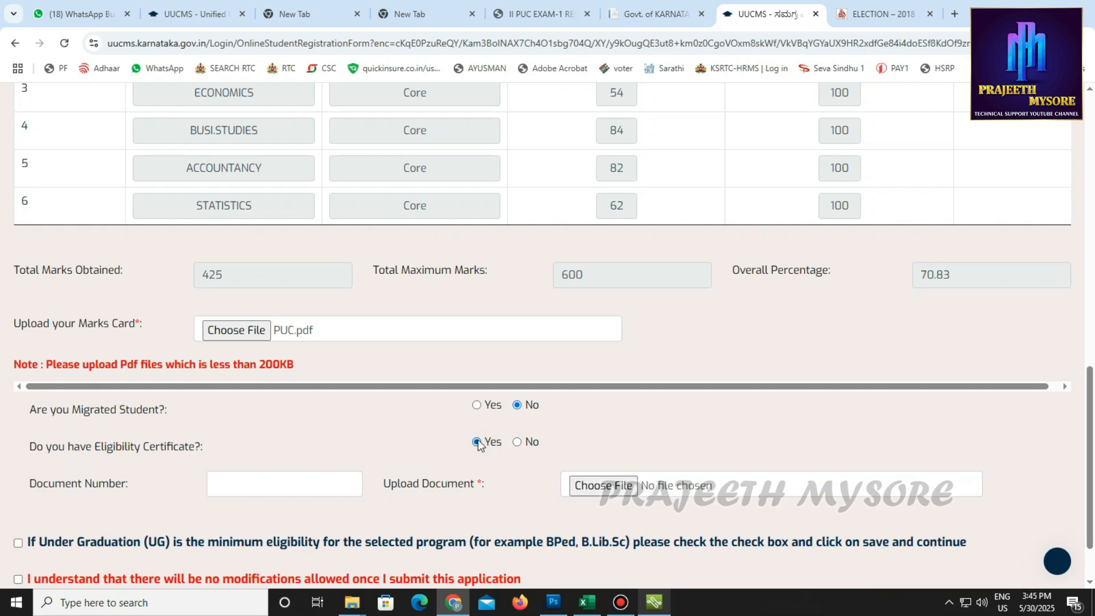
left_click(518, 443)
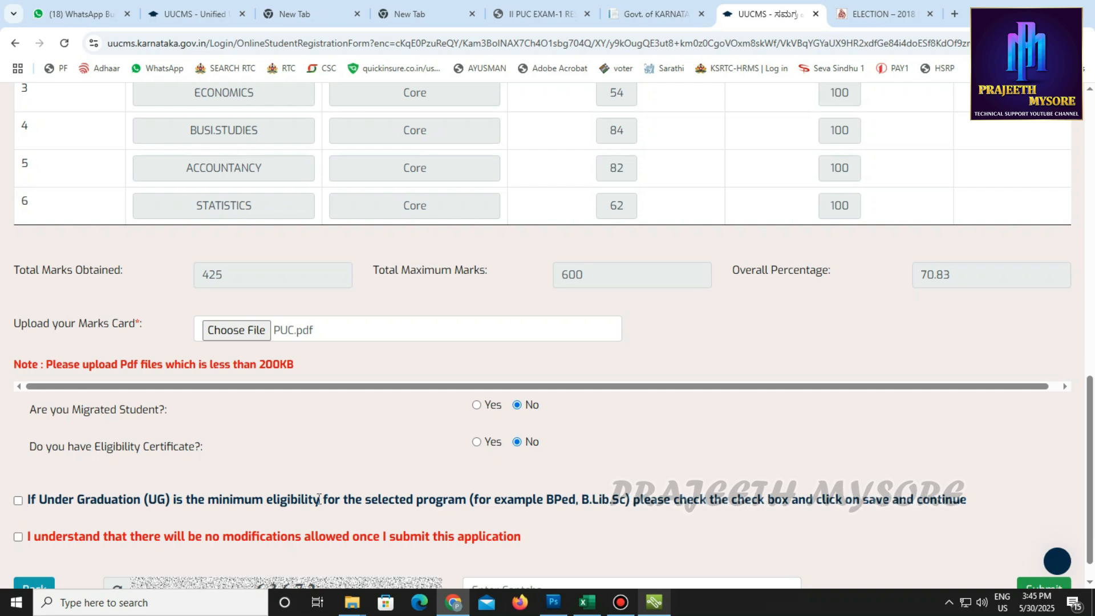
left_click(19, 538)
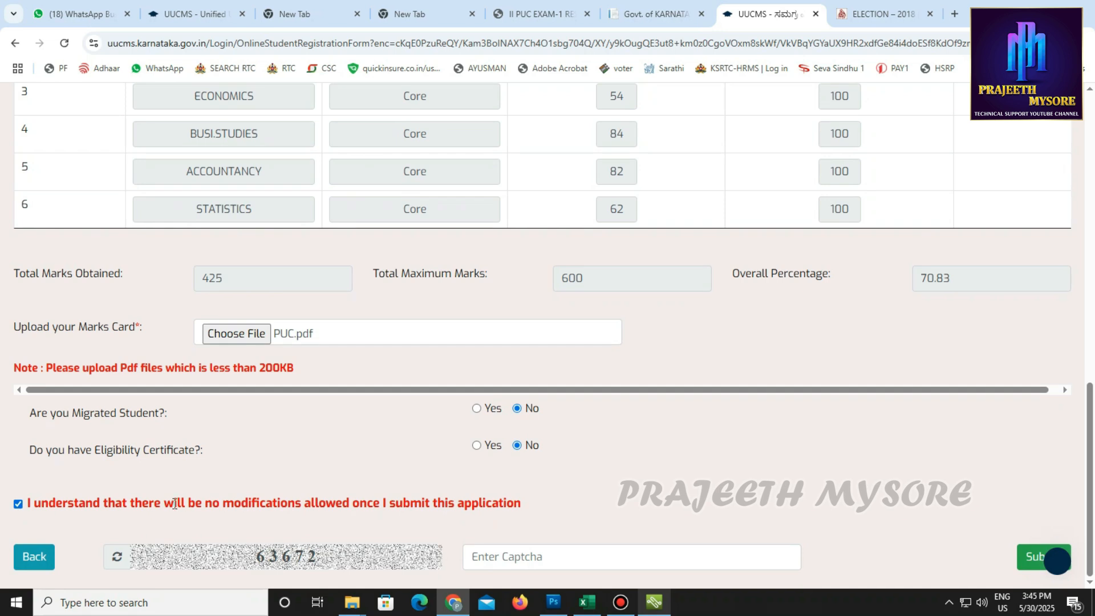
left_click(504, 557)
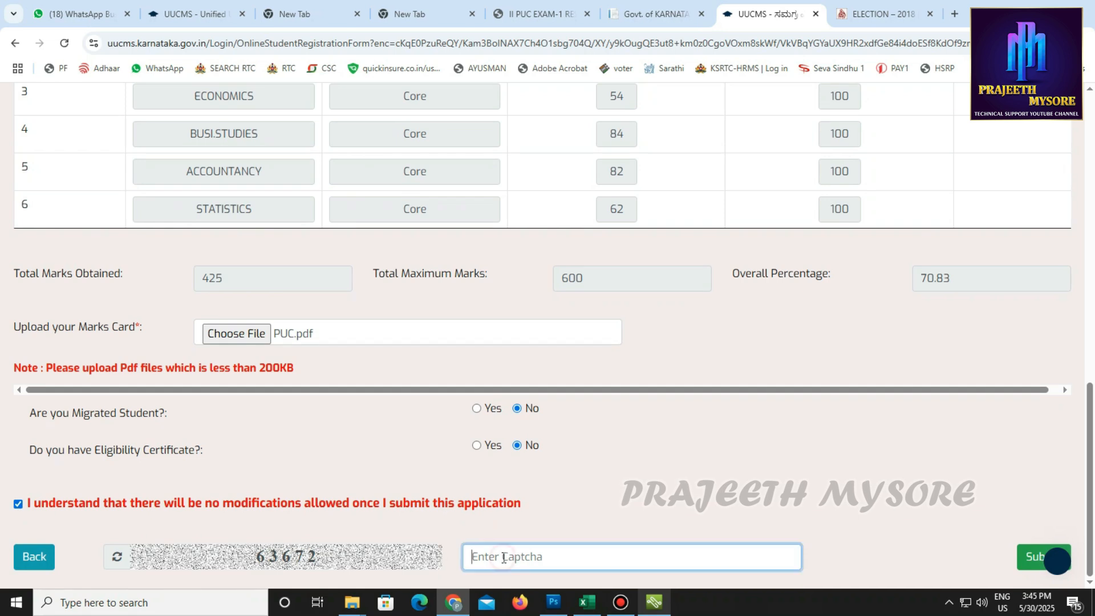
type("63672")
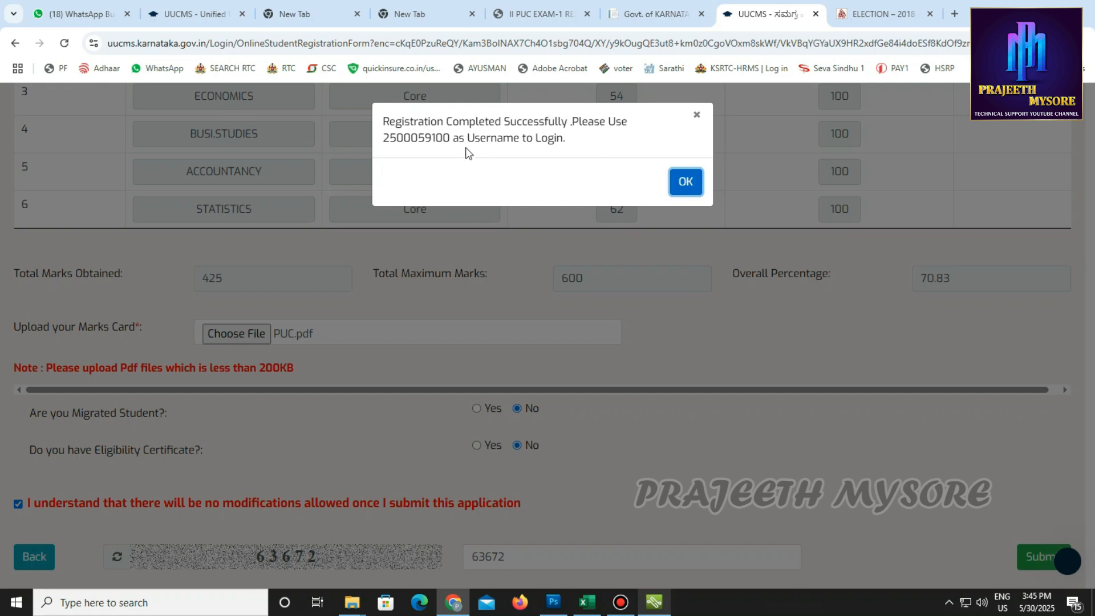
Copy the newly issued username and dismiss the registration success message
left_click_drag(450, 137, 377, 151)
key("super+space")
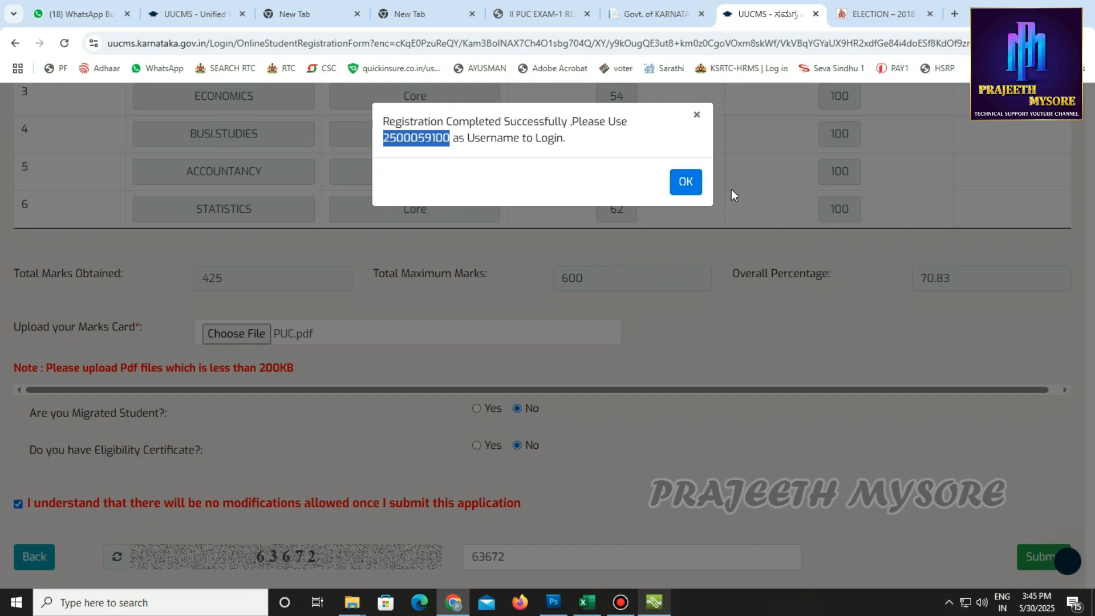
left_click(685, 181)
Log in to the student account with the issued username, password and captcha
left_click(409, 199)
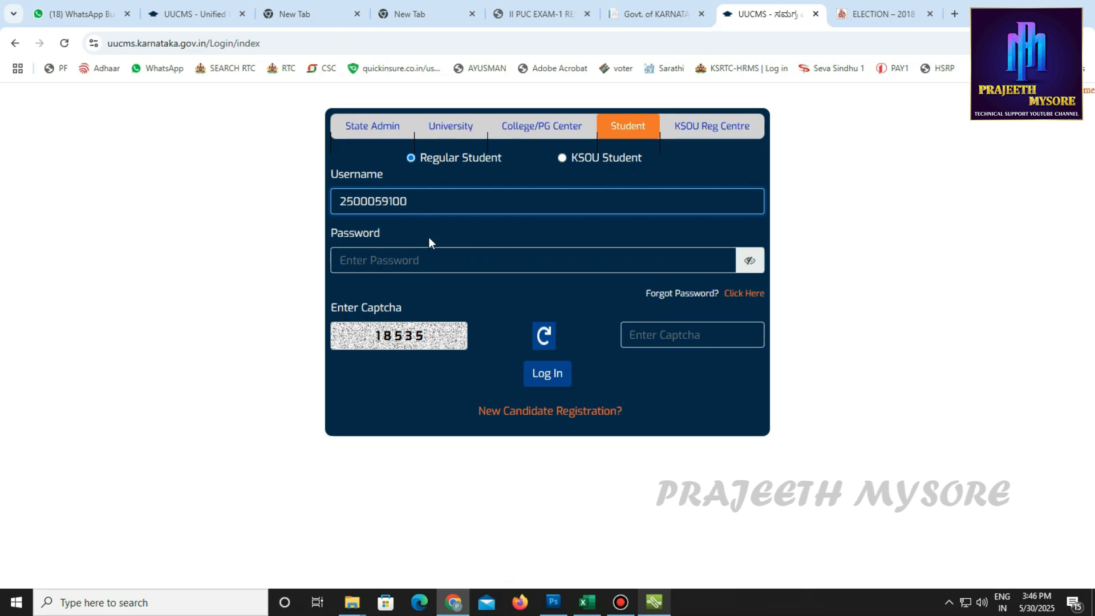
left_click(369, 268)
type("•••••••••")
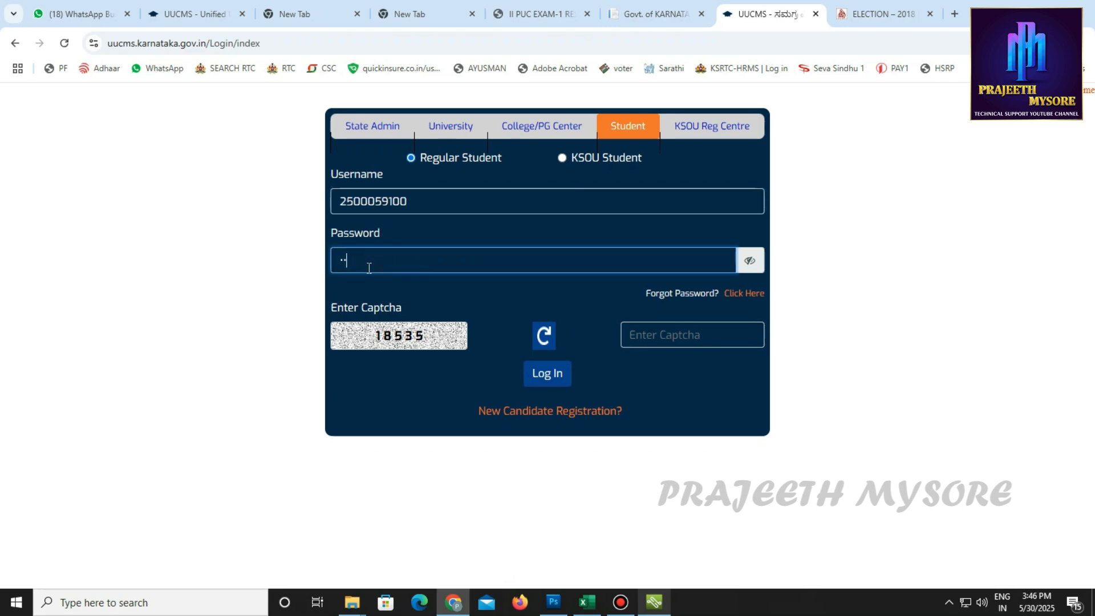
type("••••")
left_click(668, 336)
type("18535")
left_click(548, 374)
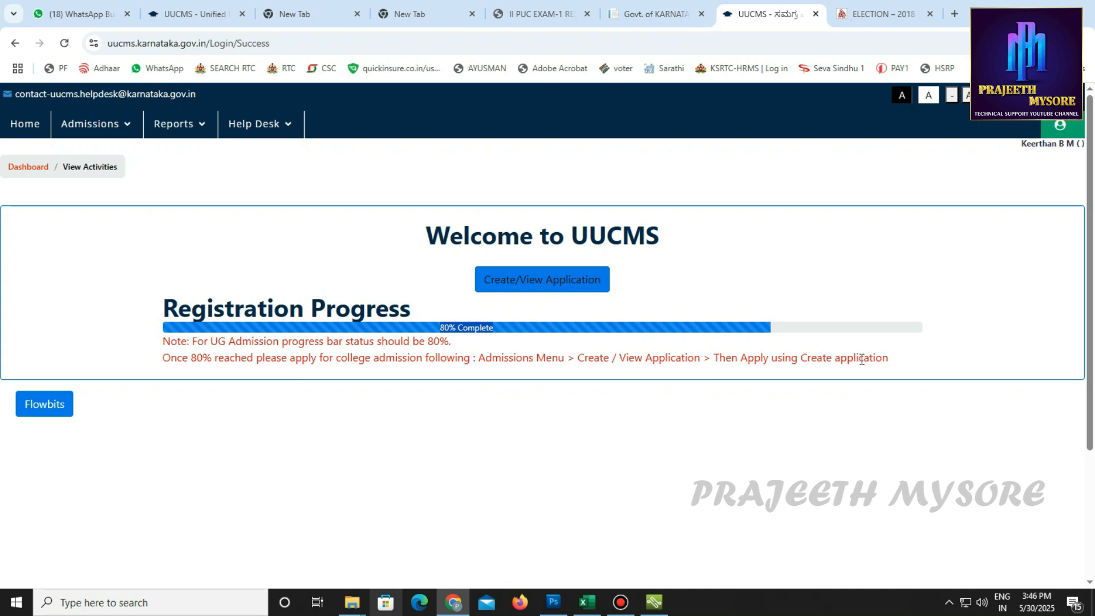
Start a new 2025-26 admission application with Program Level set to UG
left_click(535, 283)
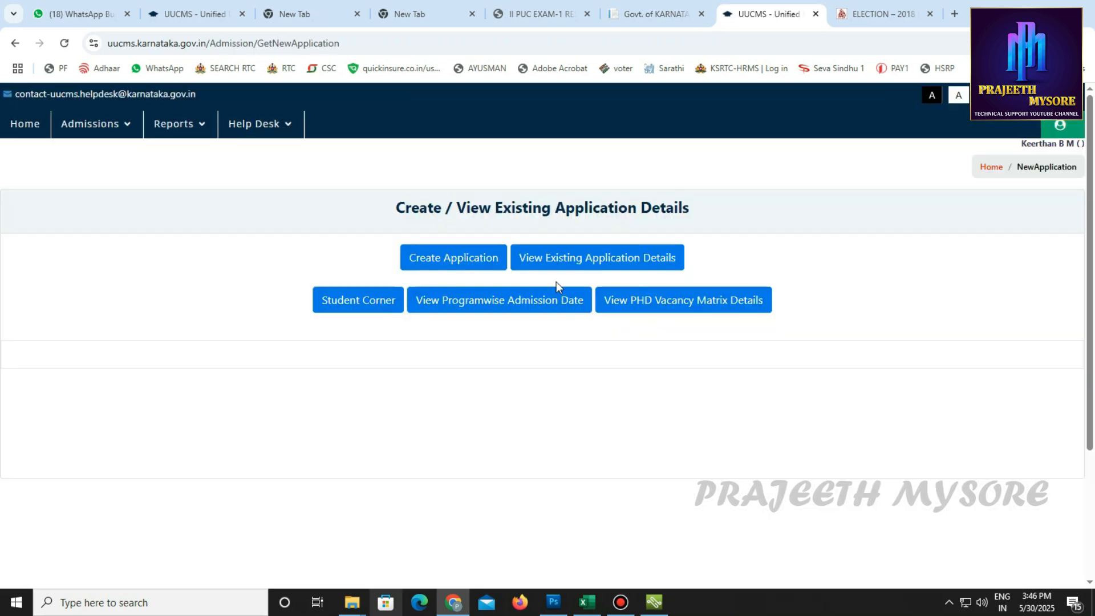
left_click(458, 259)
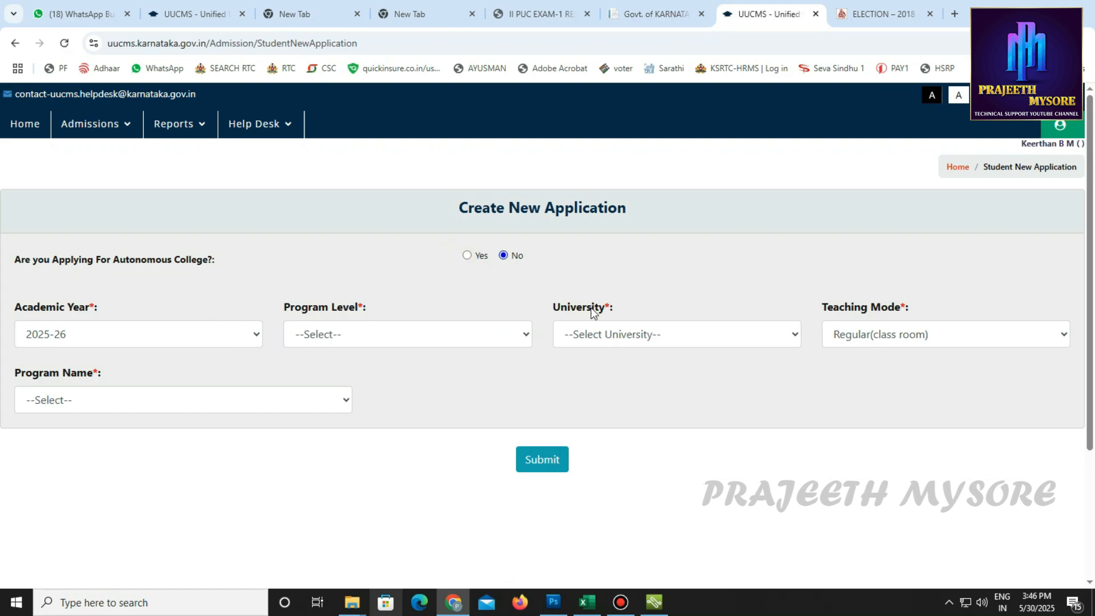
left_click(314, 334)
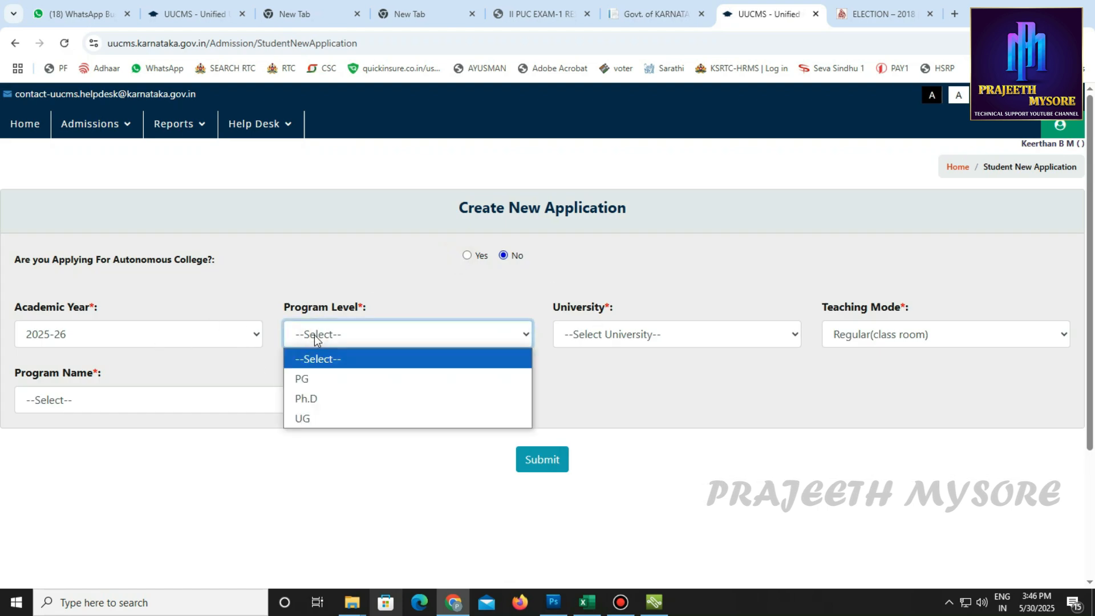
left_click(323, 418)
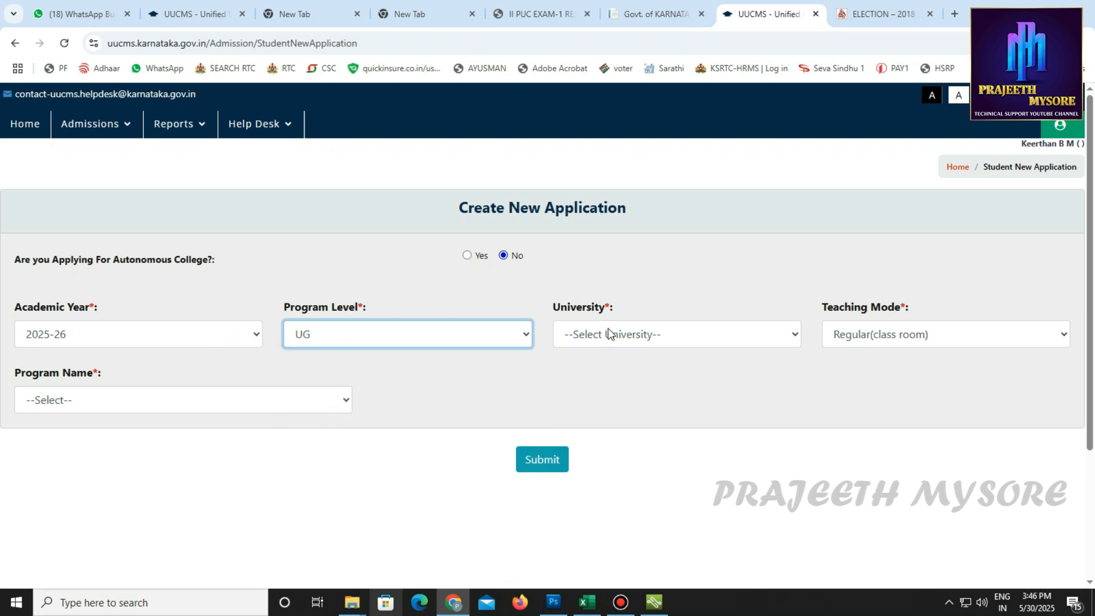
left_click(459, 288)
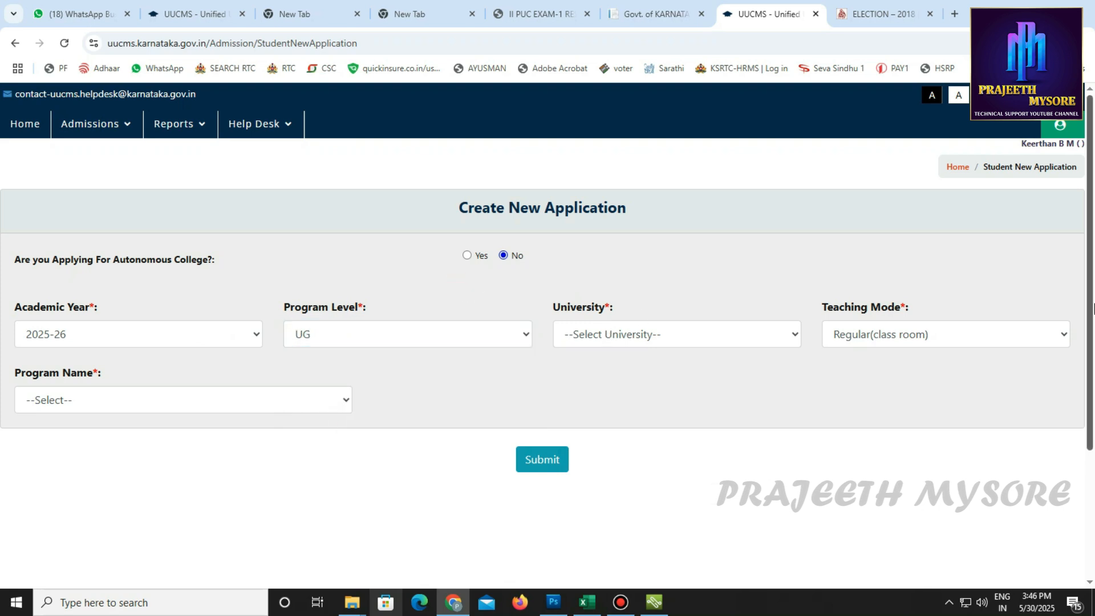